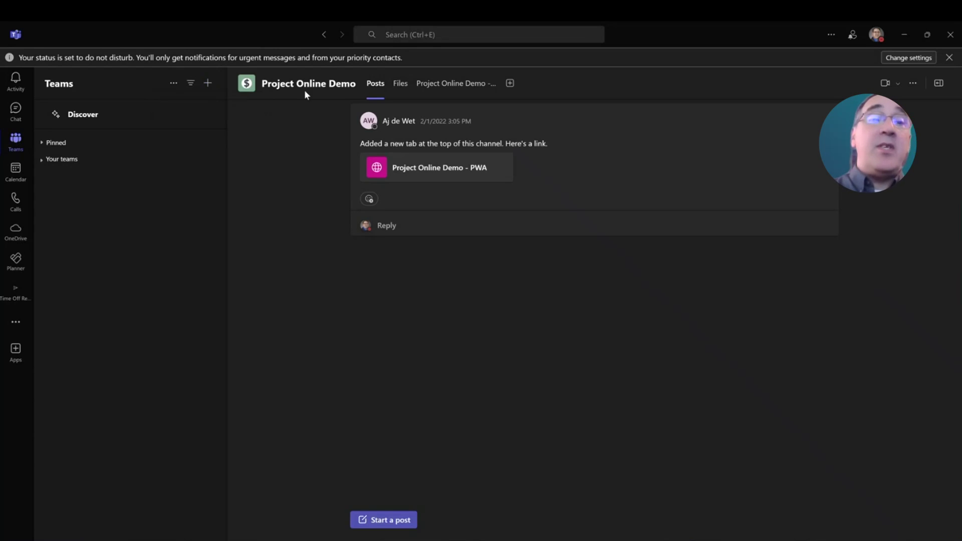
Start creating a new team from scratch and name it XYZ Corp
{"action": "left_click", "coordinate": [208, 84]}
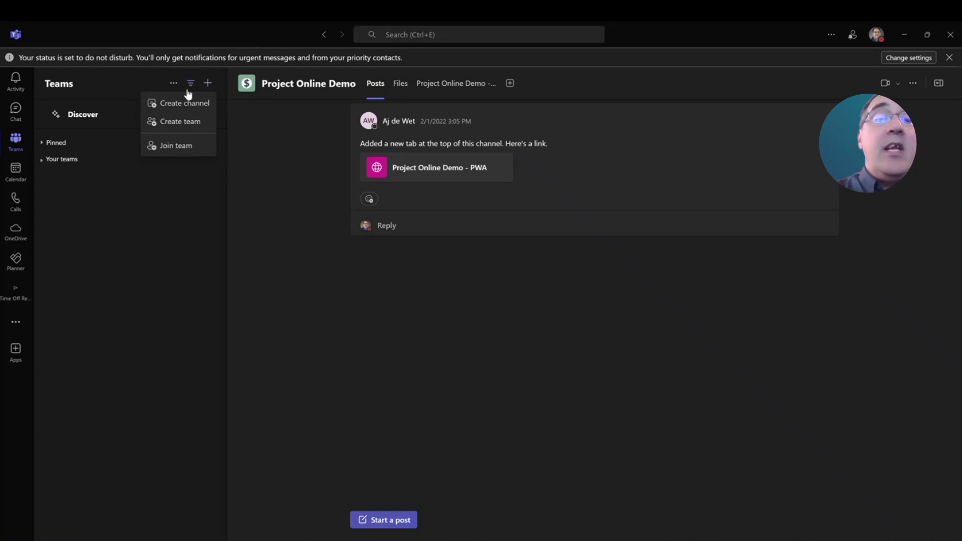
{"action": "left_click", "coordinate": [189, 129]}
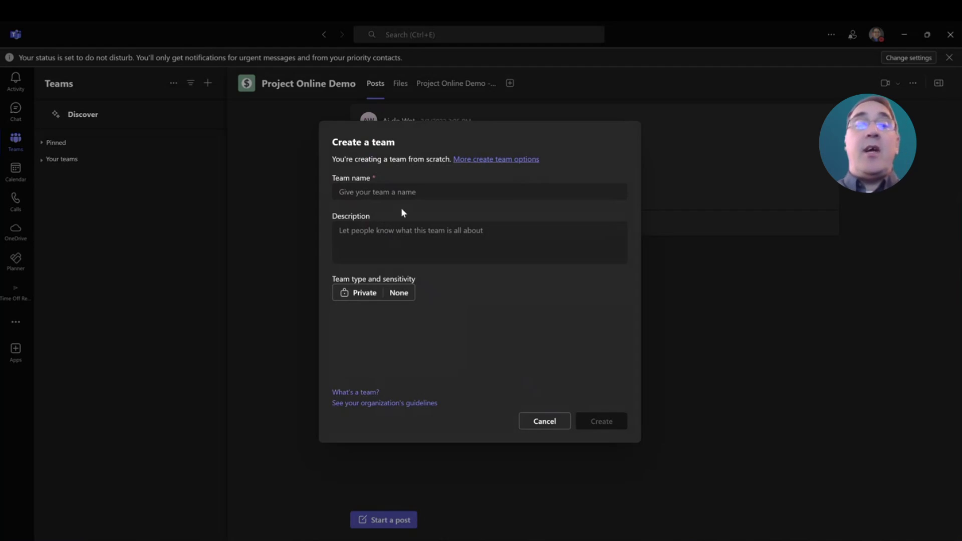
{"action": "left_click", "coordinate": [413, 192]}
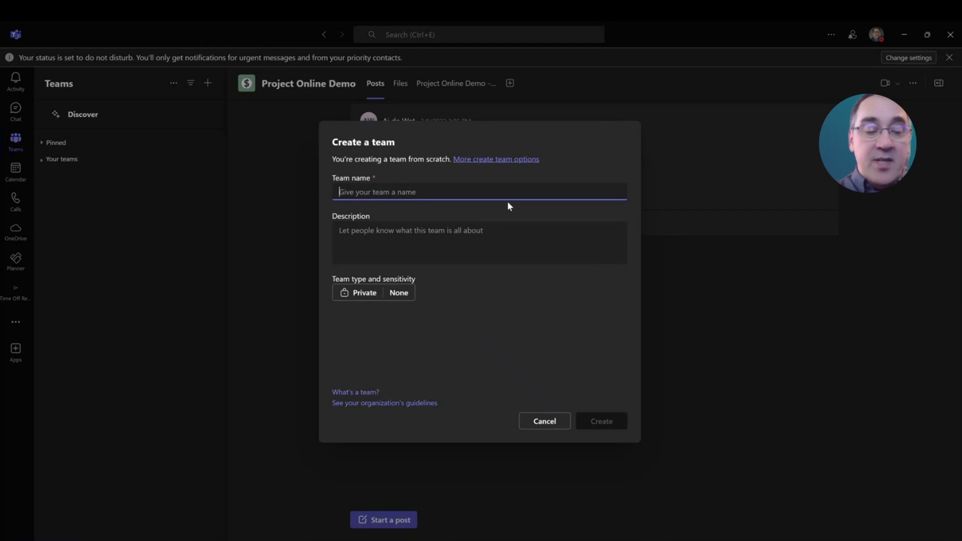
{"action": "type", "text": "XY"}
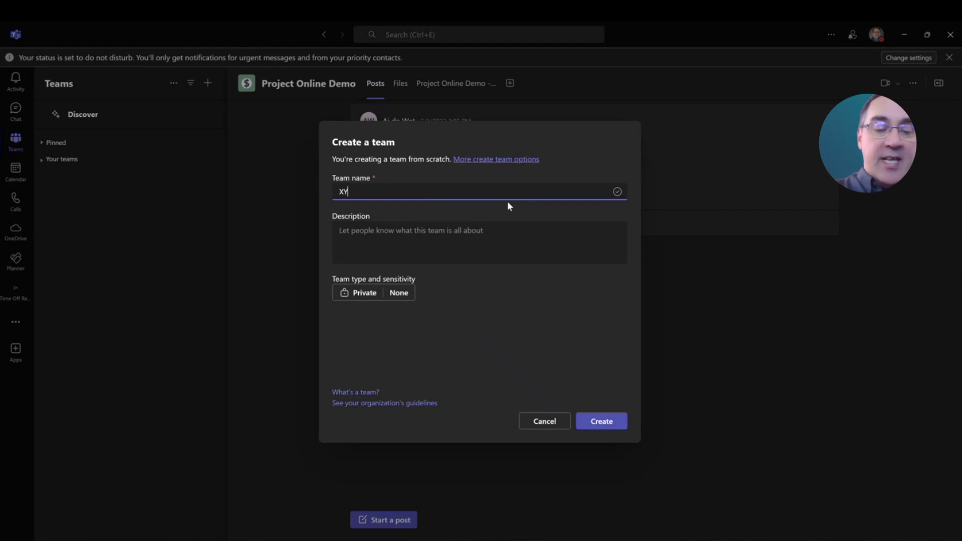
{"action": "type", "text": "Z Corp"}
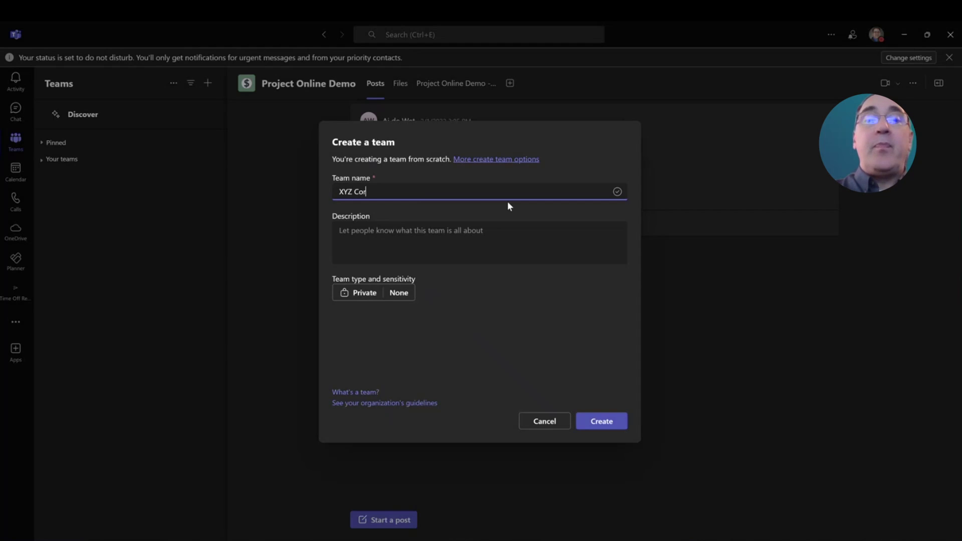
Enter "They make things" as the team's description, correcting its spelling
{"action": "left_click", "coordinate": [394, 236]}
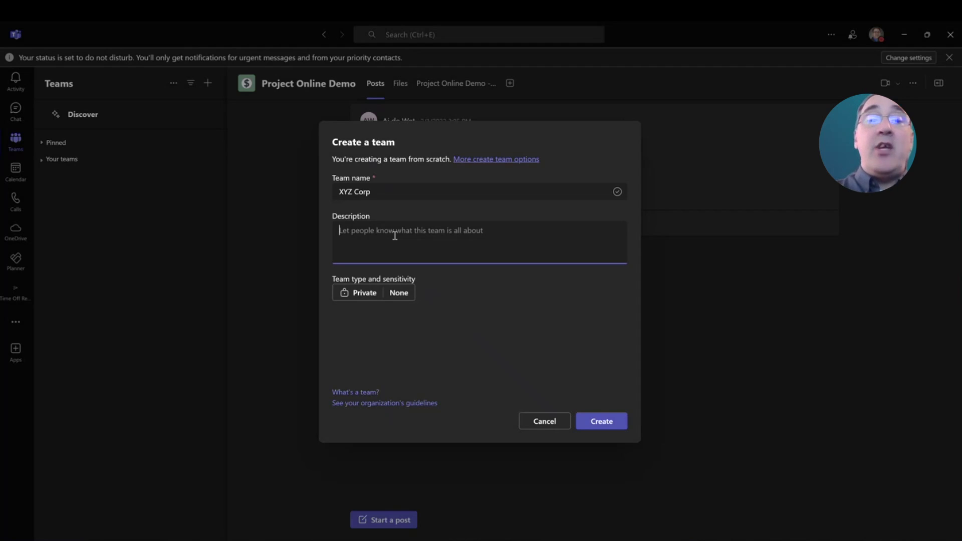
{"action": "type", "text": "They make m"}
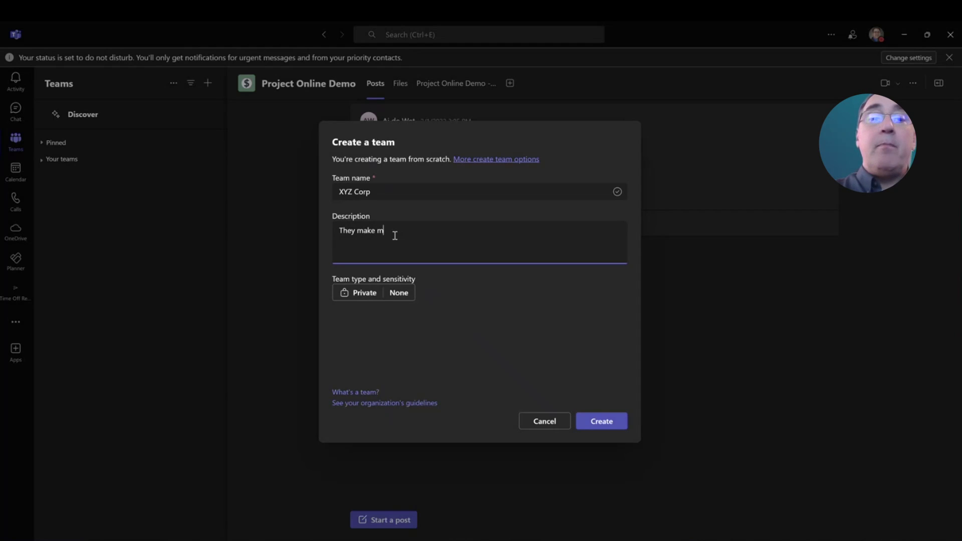
{"action": "key", "text": "BackSpace"}
{"action": "type", "text": "things"}
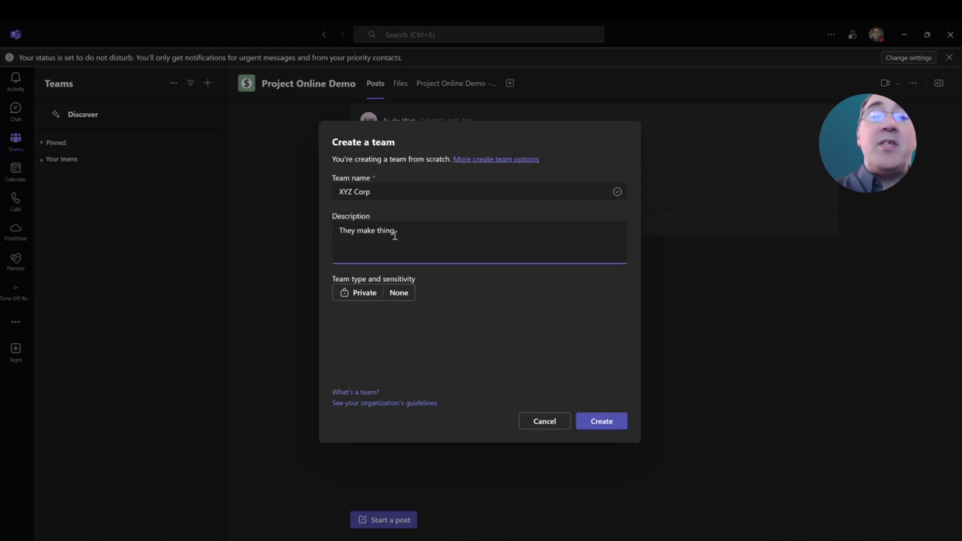
{"action": "key", "text": "BackSpace"}
{"action": "key", "text": "BackSpace"}
{"action": "key", "text": "BackSpace"}
{"action": "type", "text": "angs"}
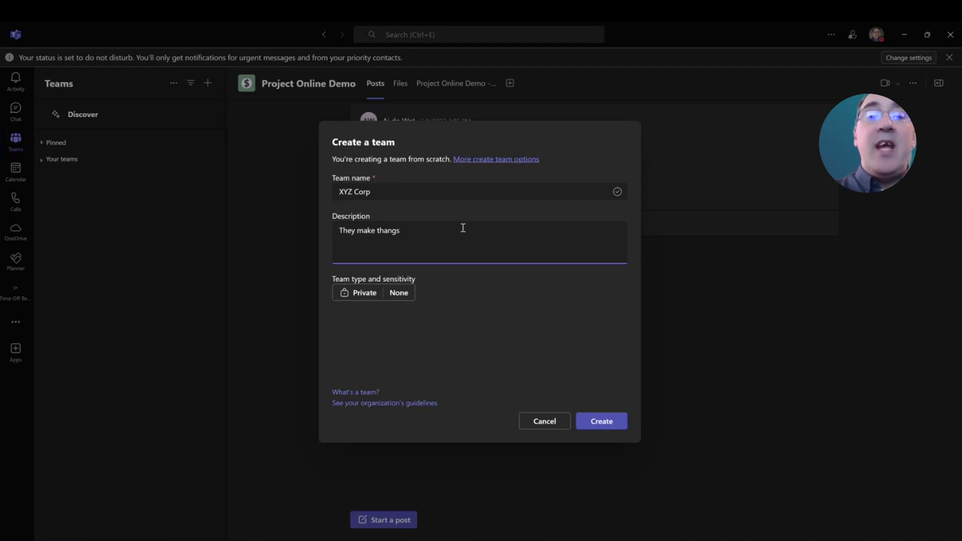
{"action": "left_click", "coordinate": [389, 230]}
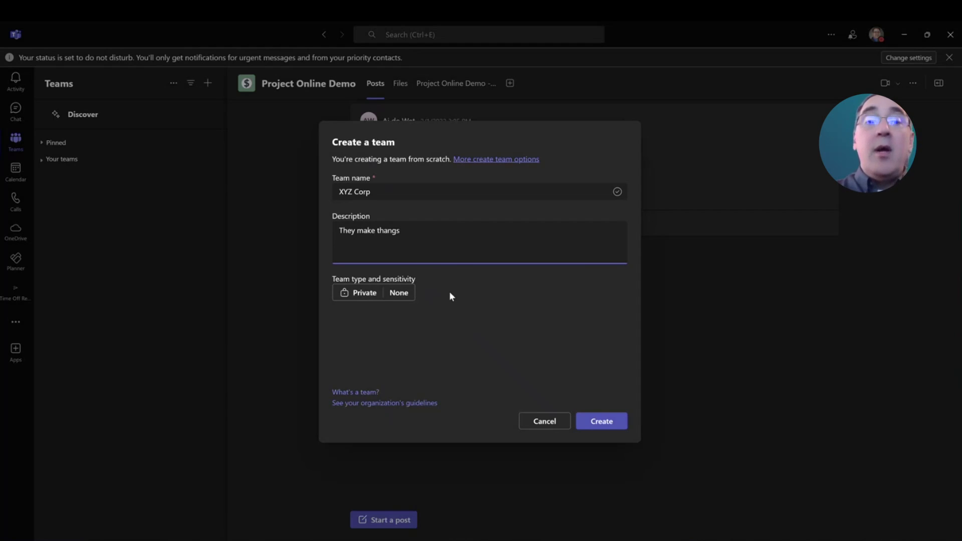
{"action": "key", "text": "BackSpace"}
{"action": "key", "text": "BackSpace"}
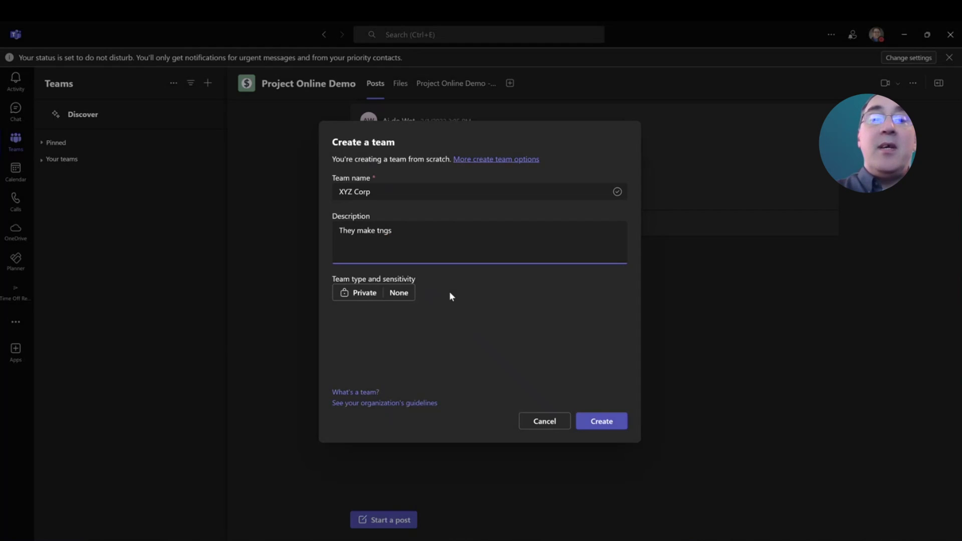
{"action": "type", "text": "h"}
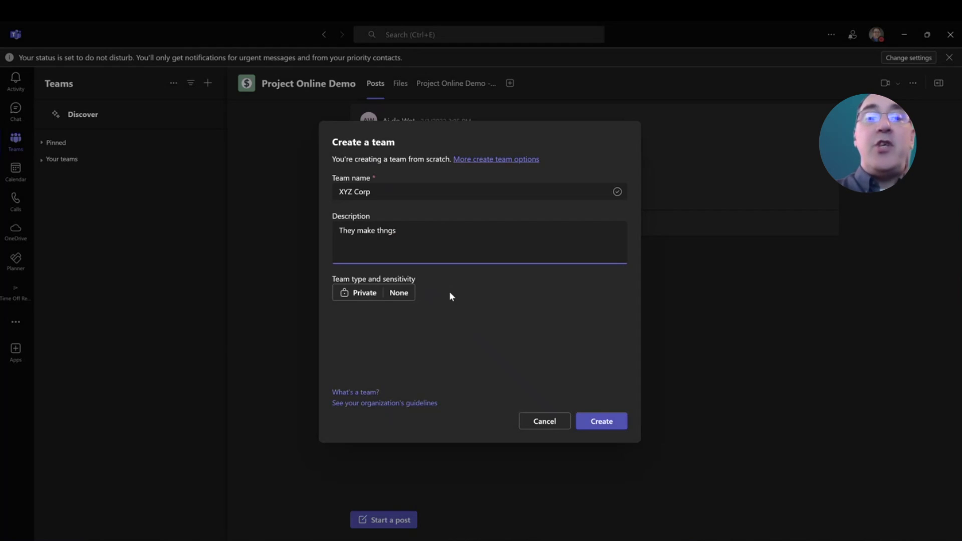
{"action": "left_click", "coordinate": [473, 239]}
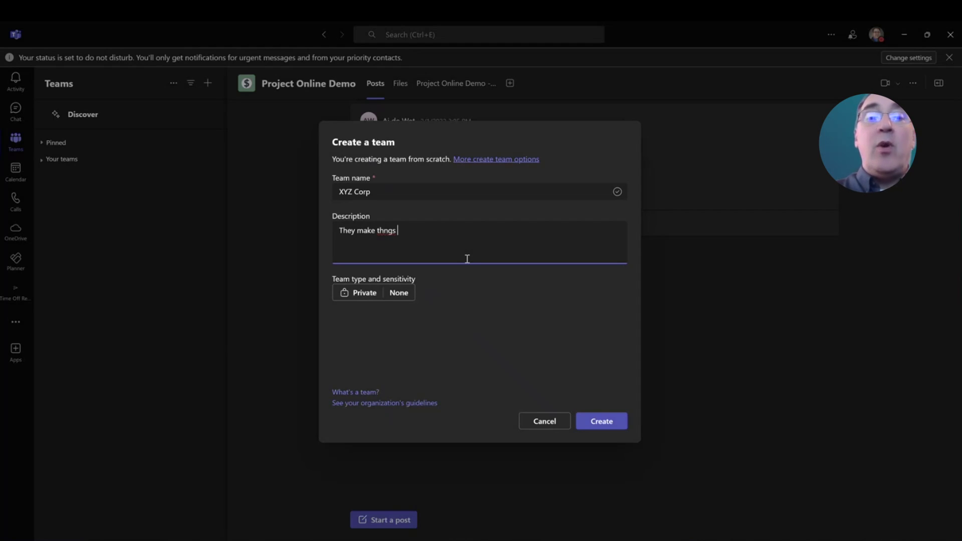
{"action": "right_click", "coordinate": [386, 233]}
{"action": "left_click", "coordinate": [430, 244]}
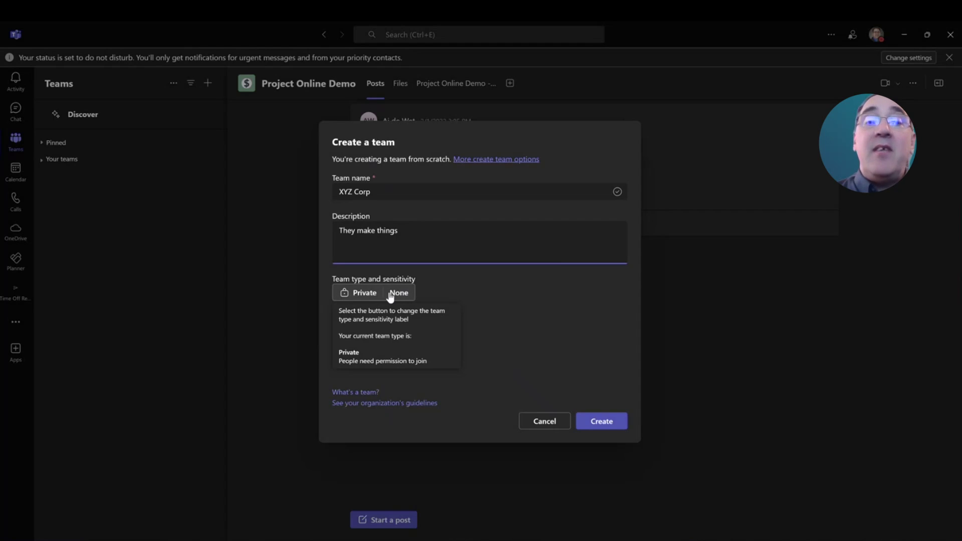
Set the new team's privacy to Public and create the team without adding members during setup
{"action": "left_click", "coordinate": [371, 299]}
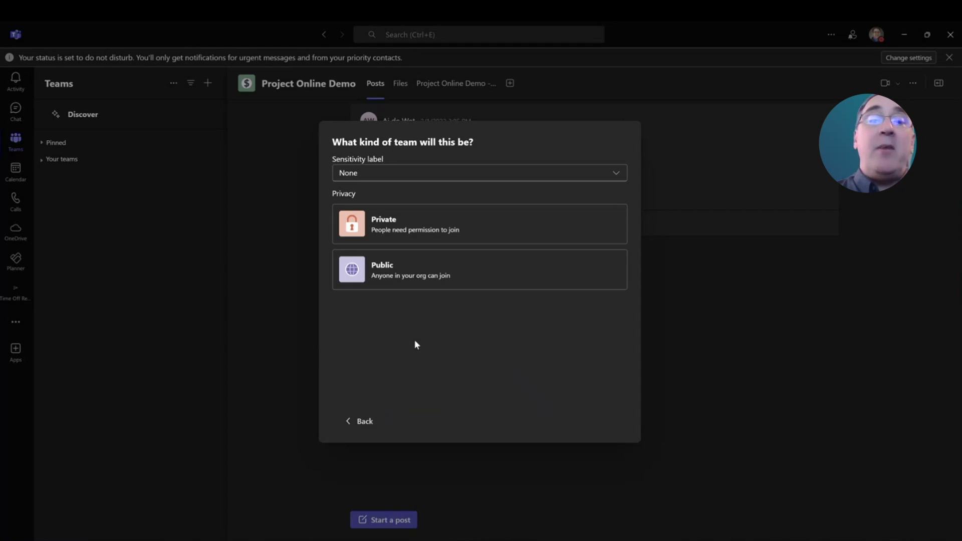
{"action": "left_click", "coordinate": [403, 174]}
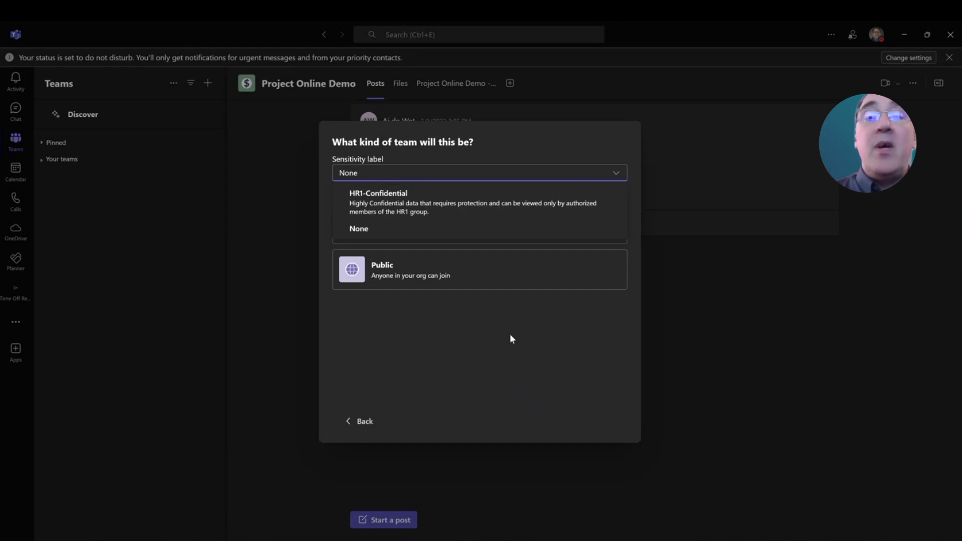
{"action": "left_click", "coordinate": [462, 340]}
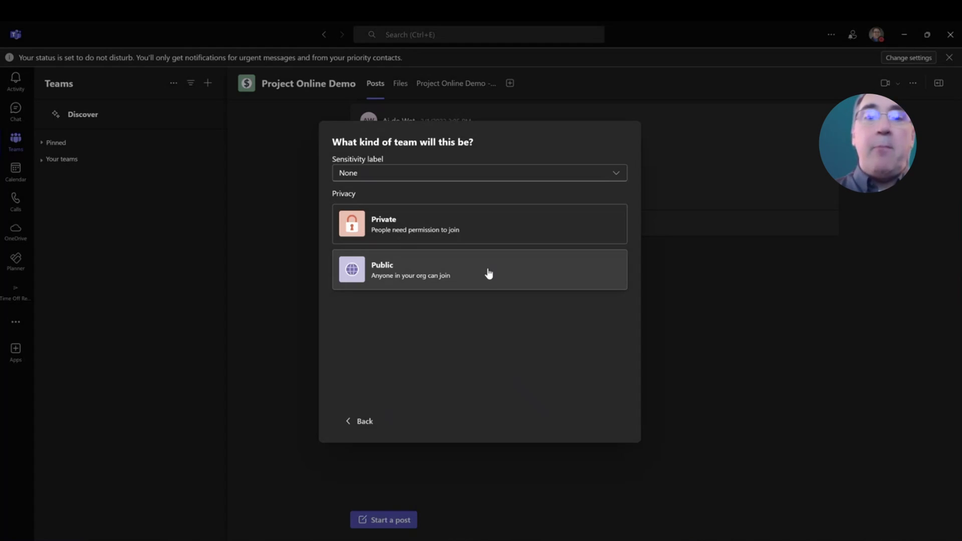
{"action": "left_click", "coordinate": [417, 279]}
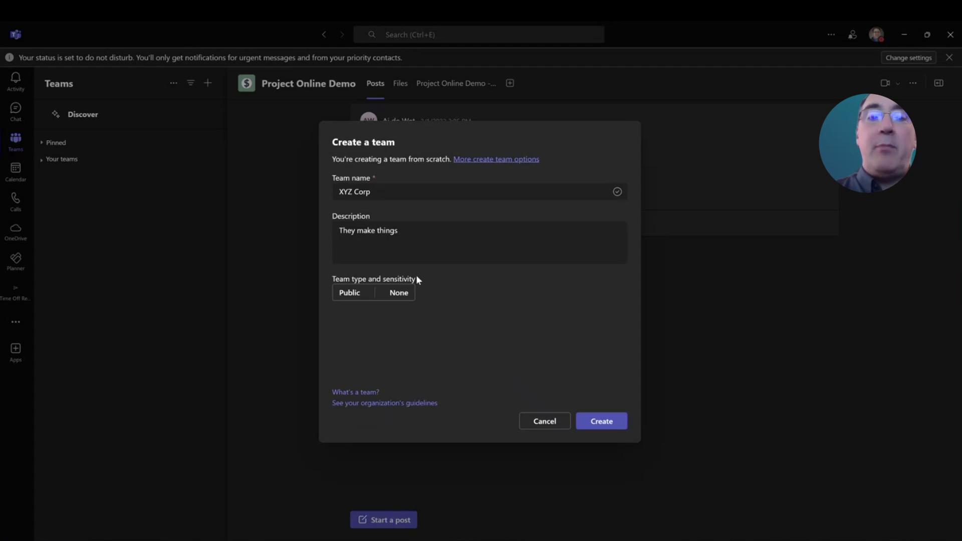
{"action": "left_click", "coordinate": [482, 239]}
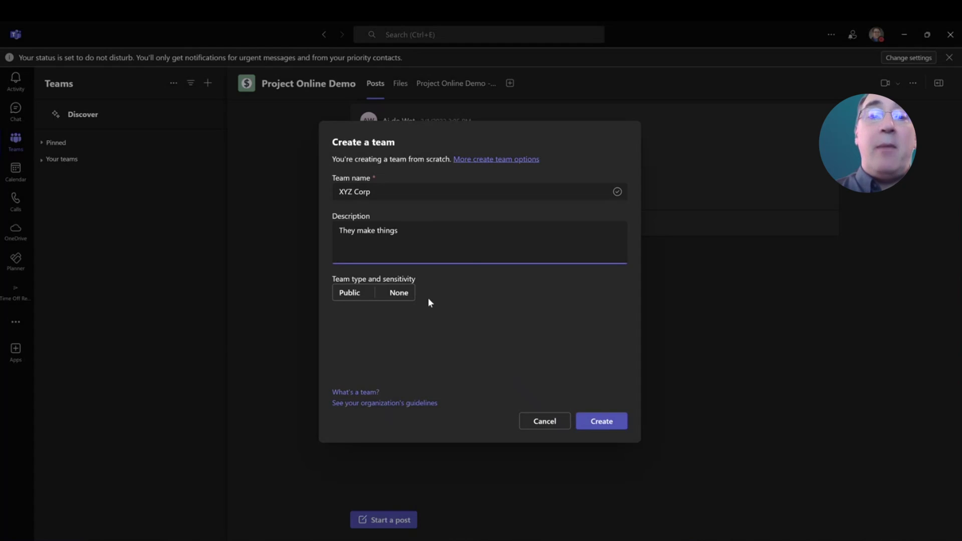
{"action": "left_click", "coordinate": [616, 424]}
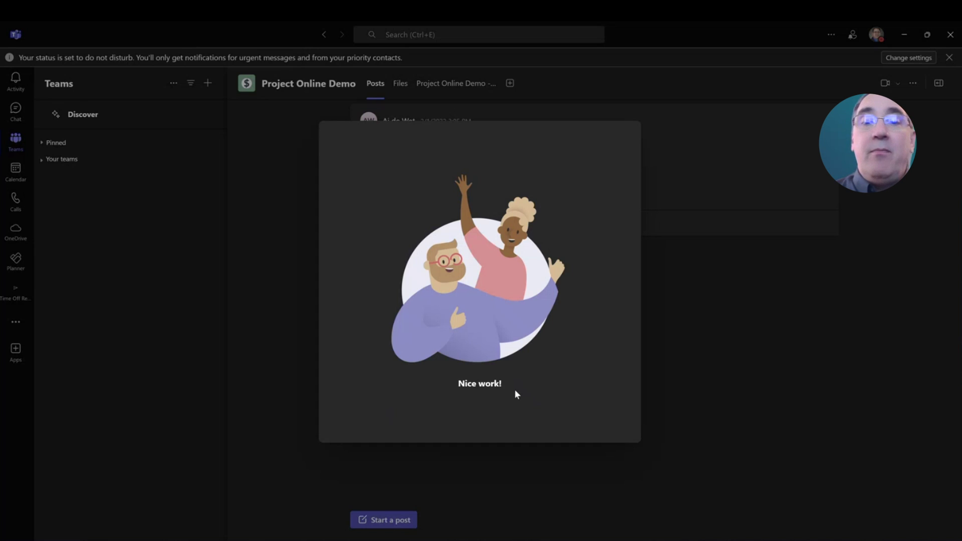
{"action": "key", "text": "Escape"}
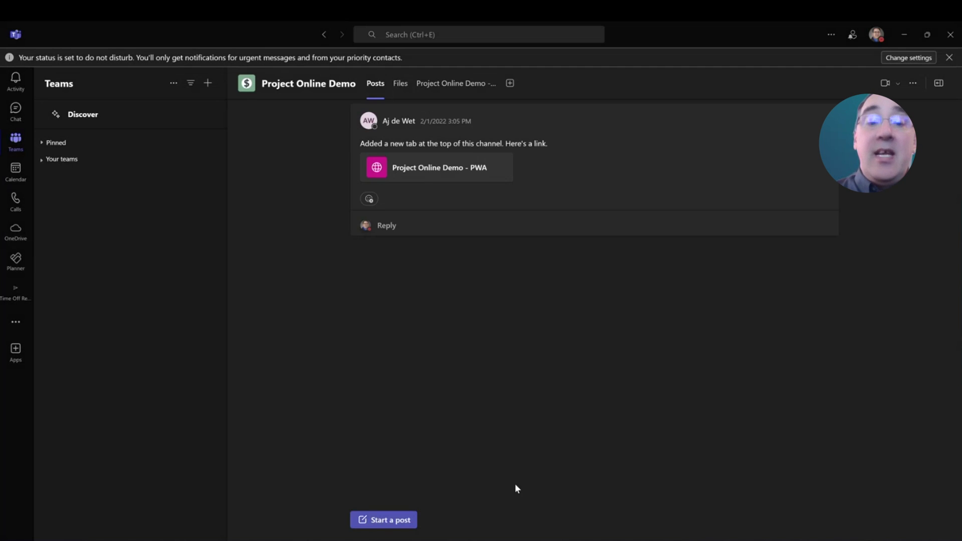
Expand the list of your teams and open the General channel of the XYZ Corp team
{"action": "left_click", "coordinate": [41, 160]}
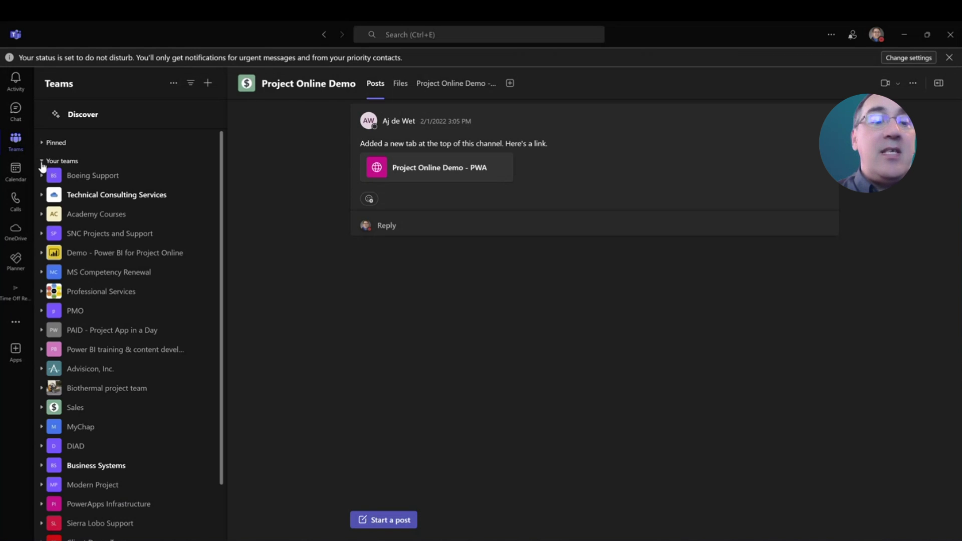
{"action": "scroll", "coordinate": [151, 348], "scroll_direction": "down", "scroll_amount": 1}
{"action": "scroll", "coordinate": [151, 347], "scroll_direction": "down", "scroll_amount": 2}
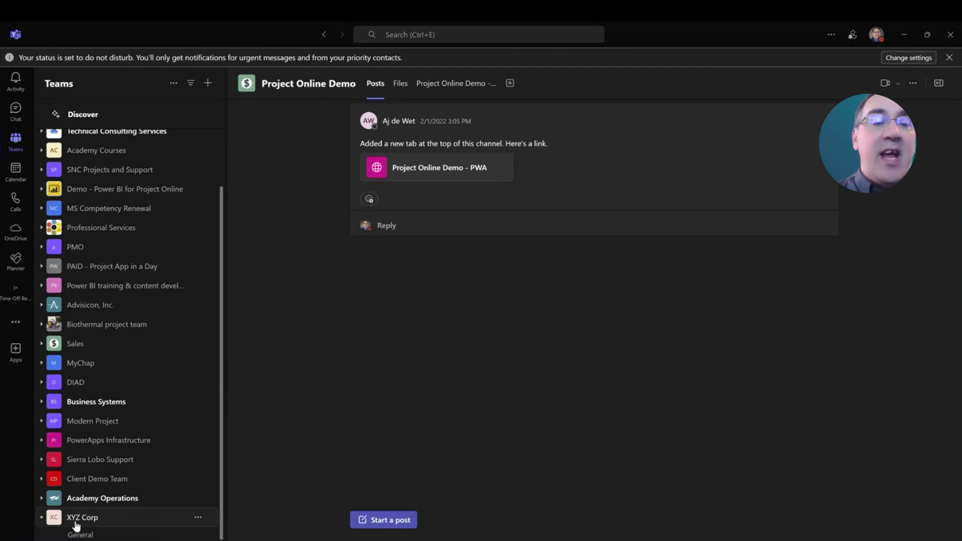
{"action": "scroll", "coordinate": [75, 523], "scroll_direction": "up", "scroll_amount": 1}
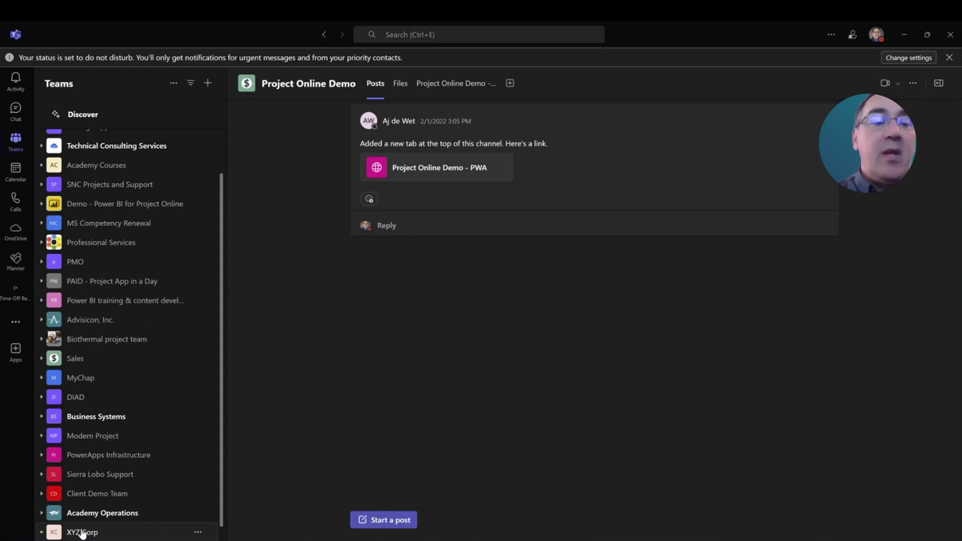
{"action": "left_click", "coordinate": [81, 533]}
{"action": "left_click", "coordinate": [87, 535]}
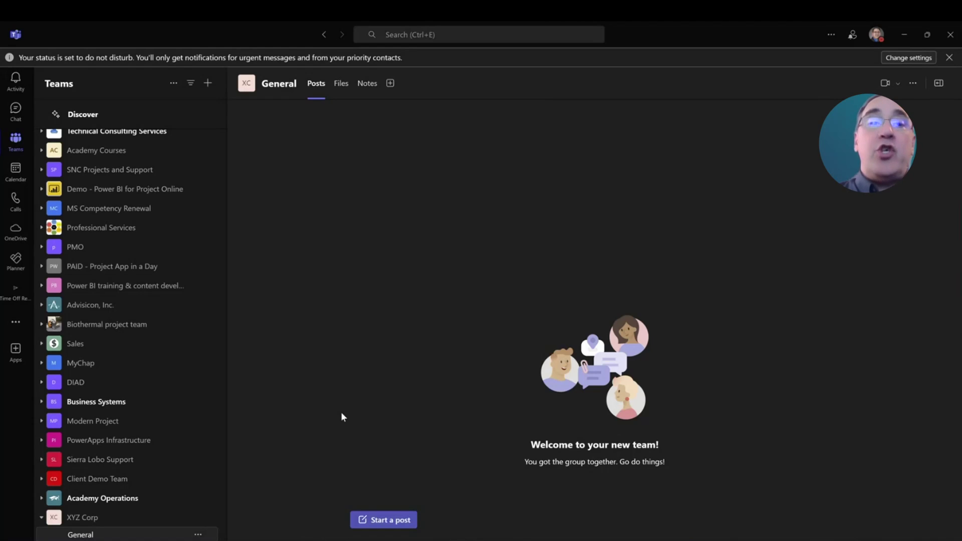
View the General channel's files and its notes
{"action": "left_click", "coordinate": [343, 86]}
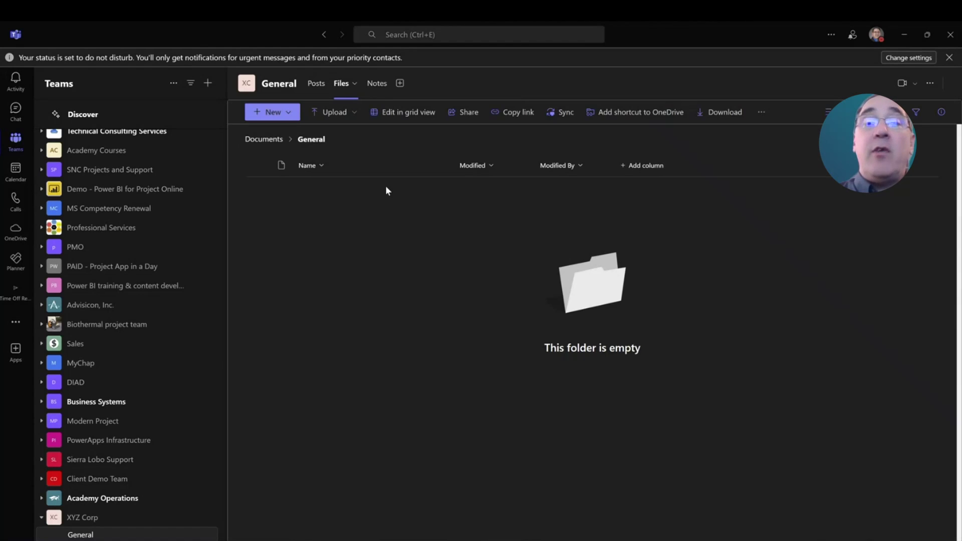
{"action": "left_click", "coordinate": [379, 83]}
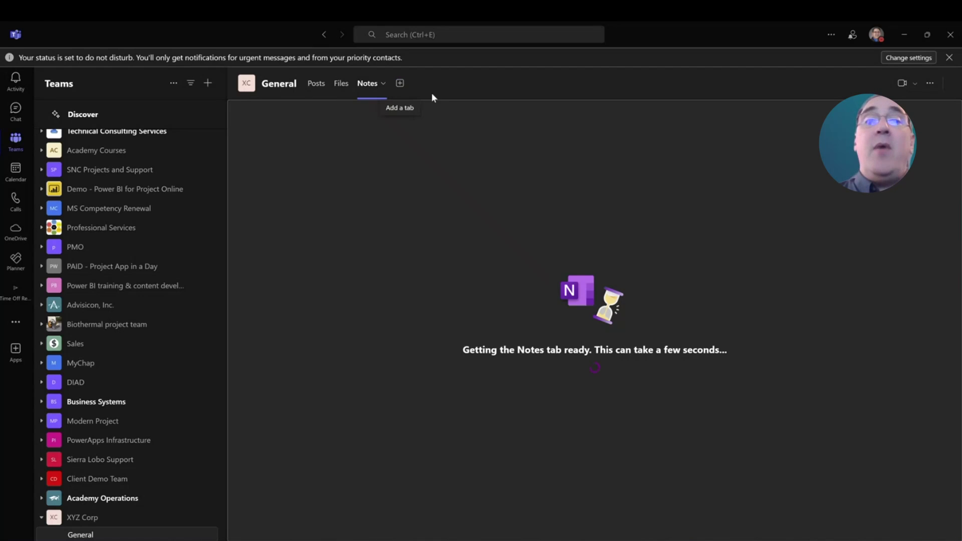
{"action": "left_click", "coordinate": [400, 83]}
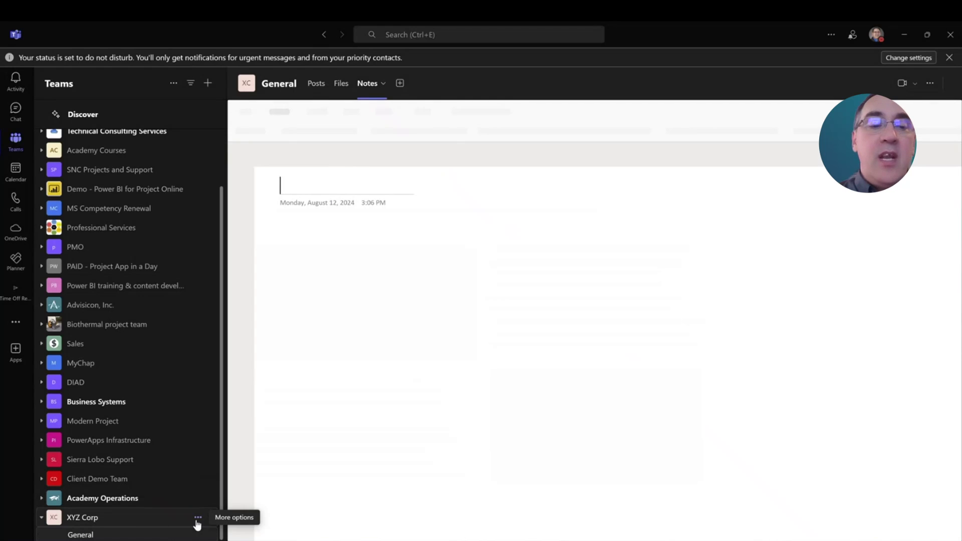
Add three people from the organization to the XYZ Corp team, each with the Member role
{"action": "left_click", "coordinate": [198, 519]}
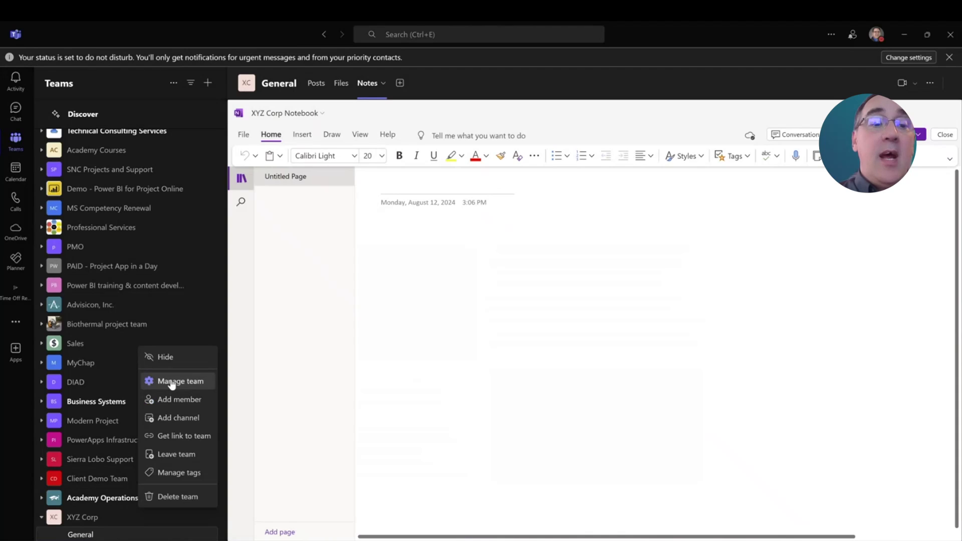
{"action": "left_click", "coordinate": [186, 400]}
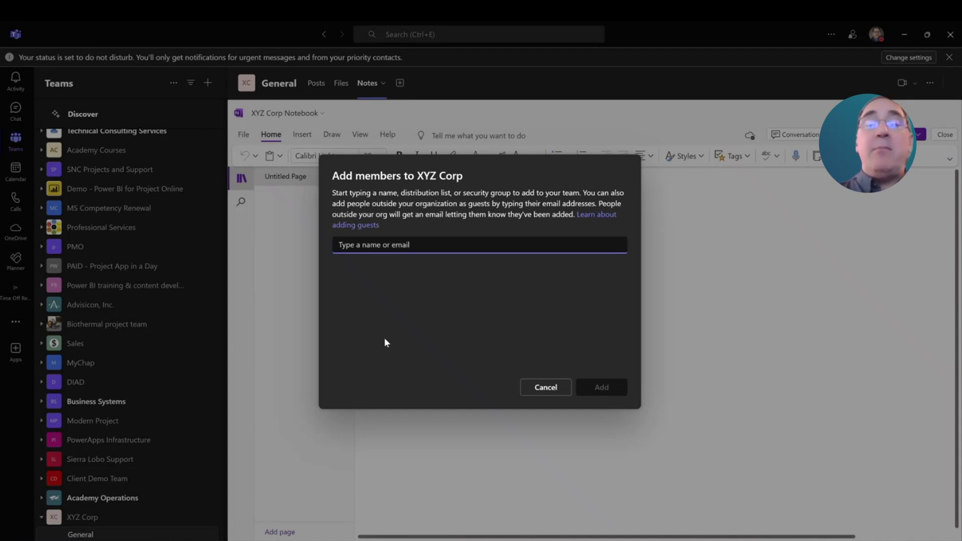
{"action": "type", "text": "Dav"}
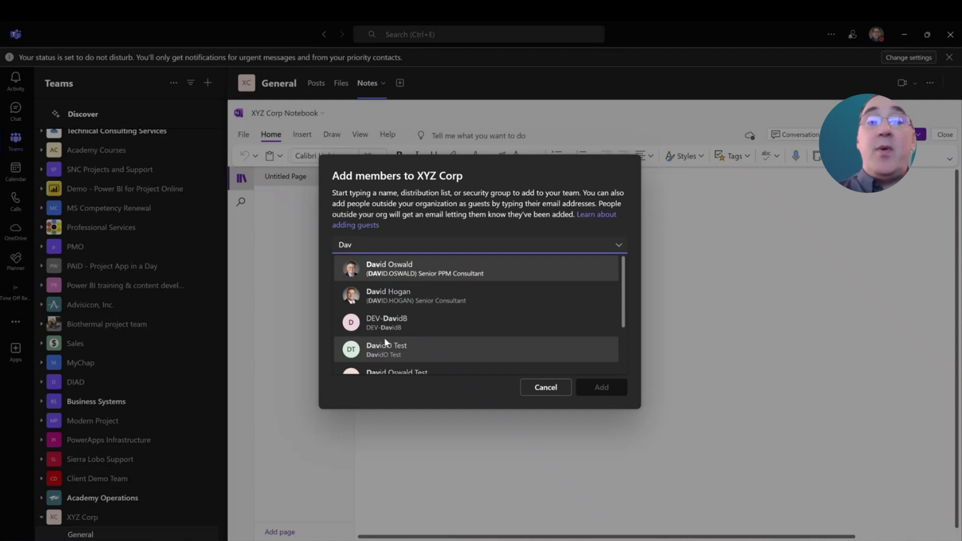
{"action": "left_click", "coordinate": [446, 271]}
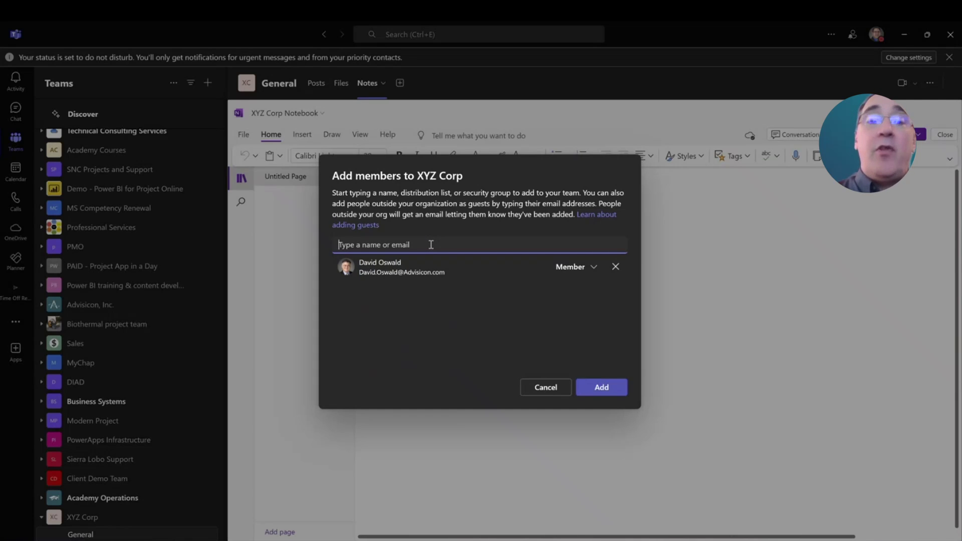
{"action": "type", "text": "Ch"}
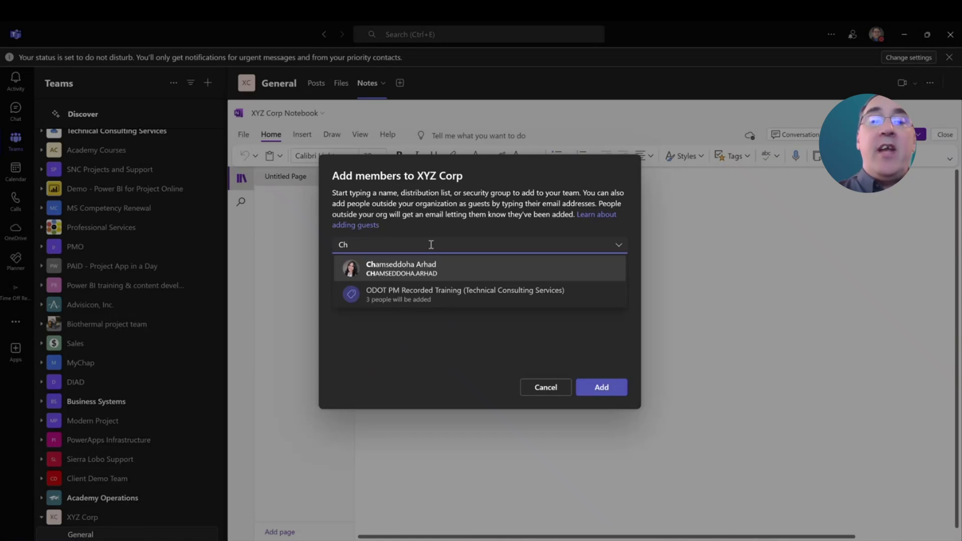
{"action": "left_click", "coordinate": [411, 268]}
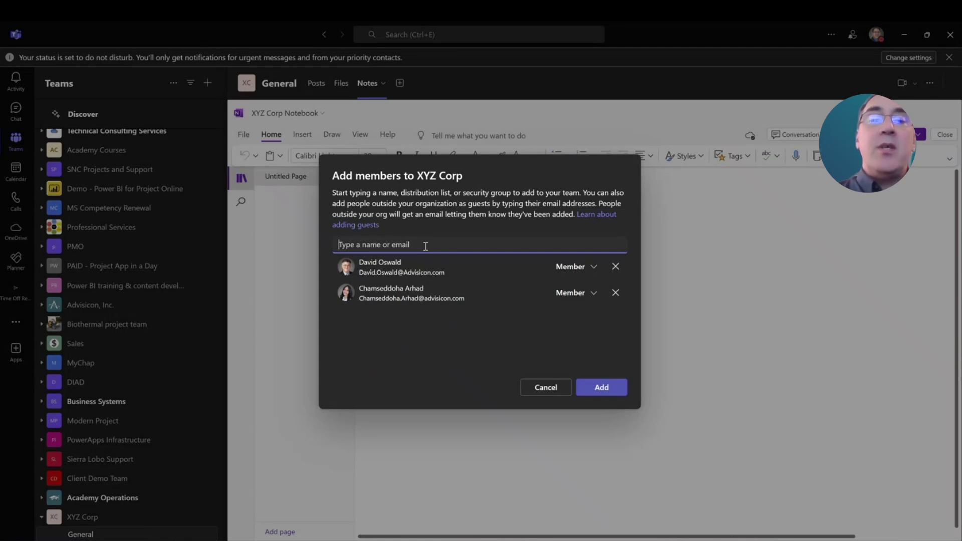
{"action": "type", "text": "Tim"}
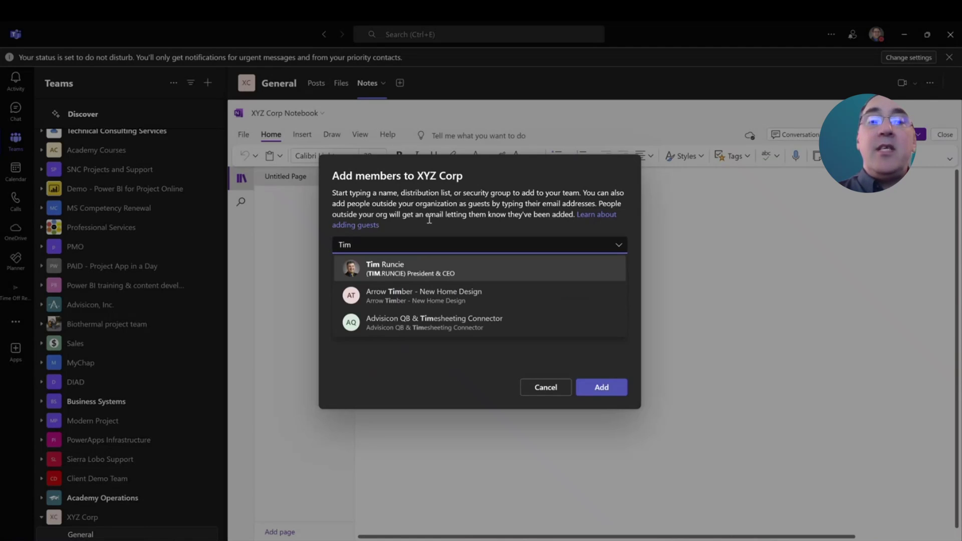
{"action": "left_click", "coordinate": [434, 262]}
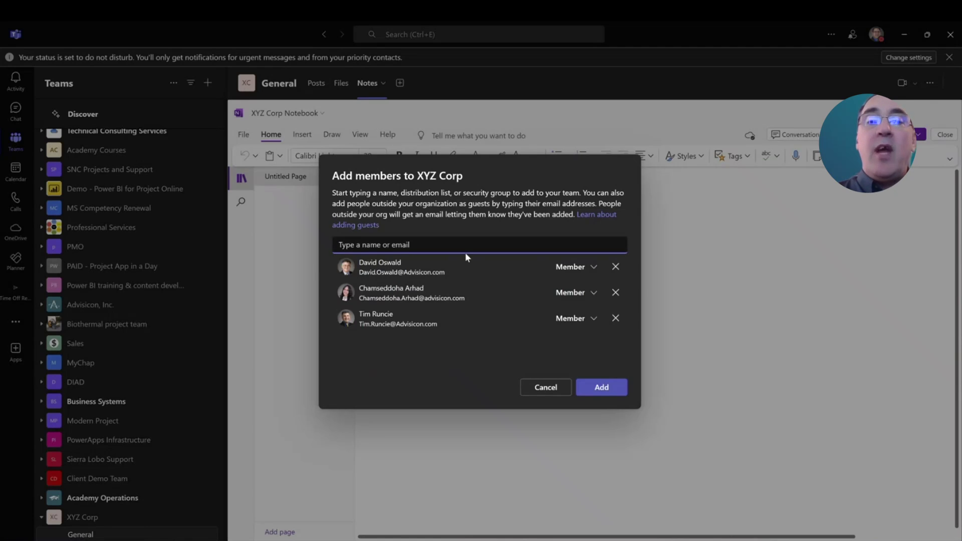
{"action": "left_click", "coordinate": [605, 393]}
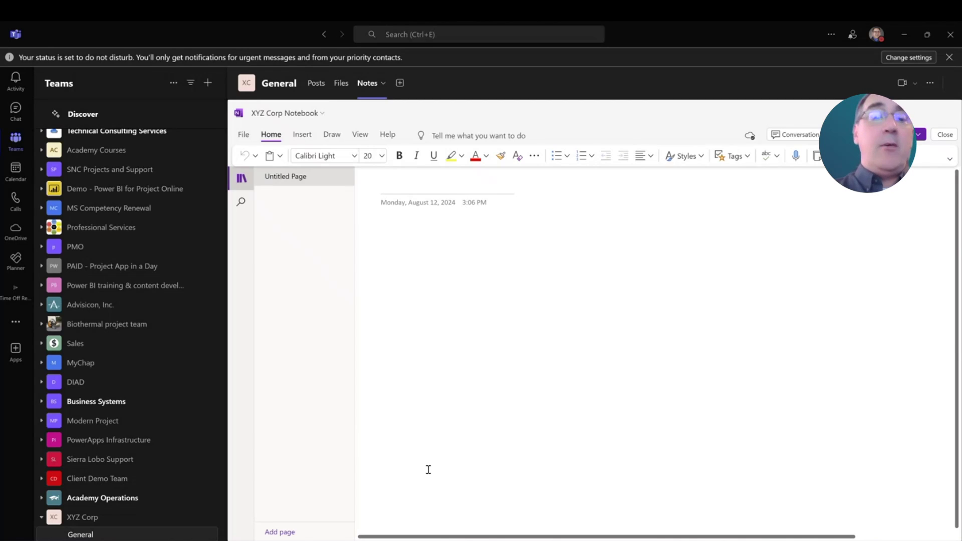
Return to the General channel's posts and start creating a channel, choosing XYZ Corp as its team
{"action": "left_click", "coordinate": [315, 84]}
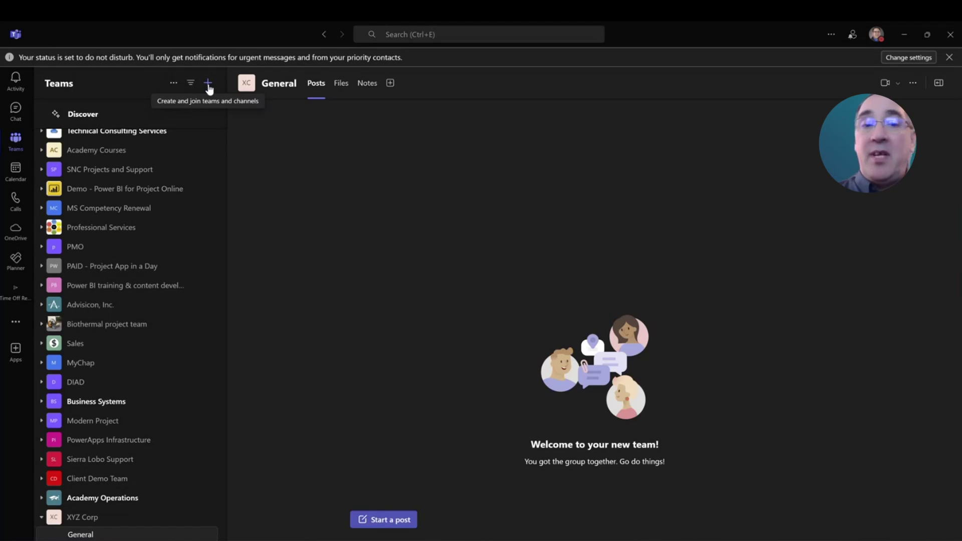
{"action": "left_click", "coordinate": [208, 86]}
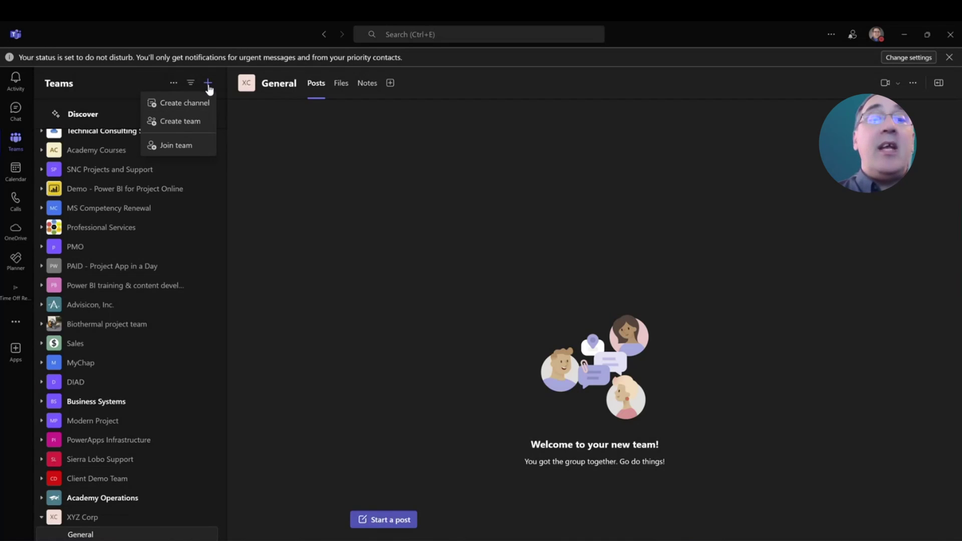
{"action": "left_click", "coordinate": [195, 104]}
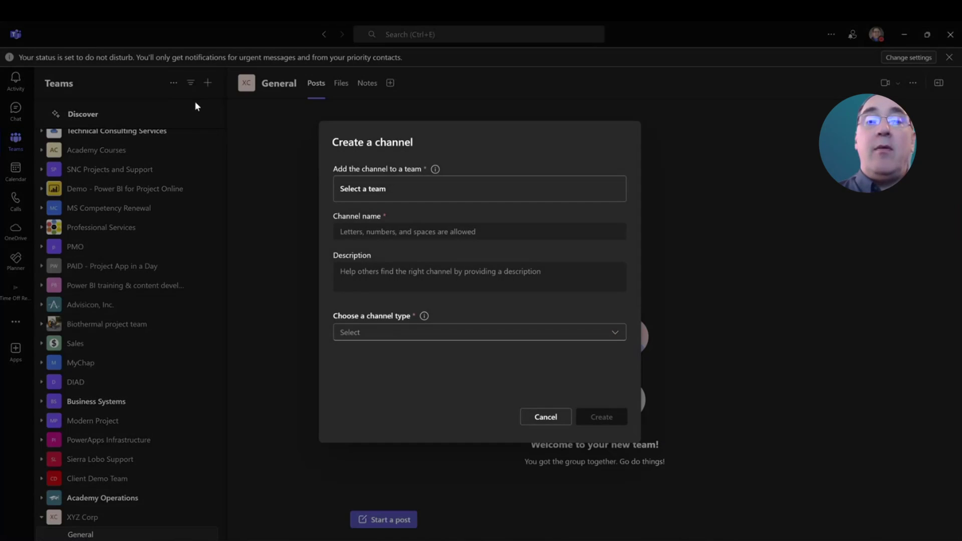
{"action": "left_click", "coordinate": [445, 195]}
{"action": "scroll", "coordinate": [416, 300], "scroll_direction": "down", "scroll_amount": 5}
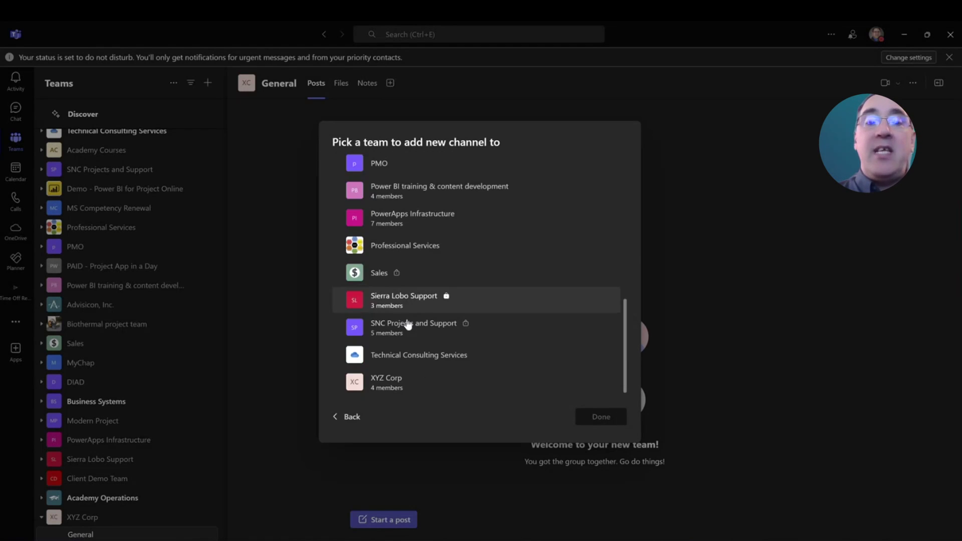
{"action": "left_click", "coordinate": [386, 384]}
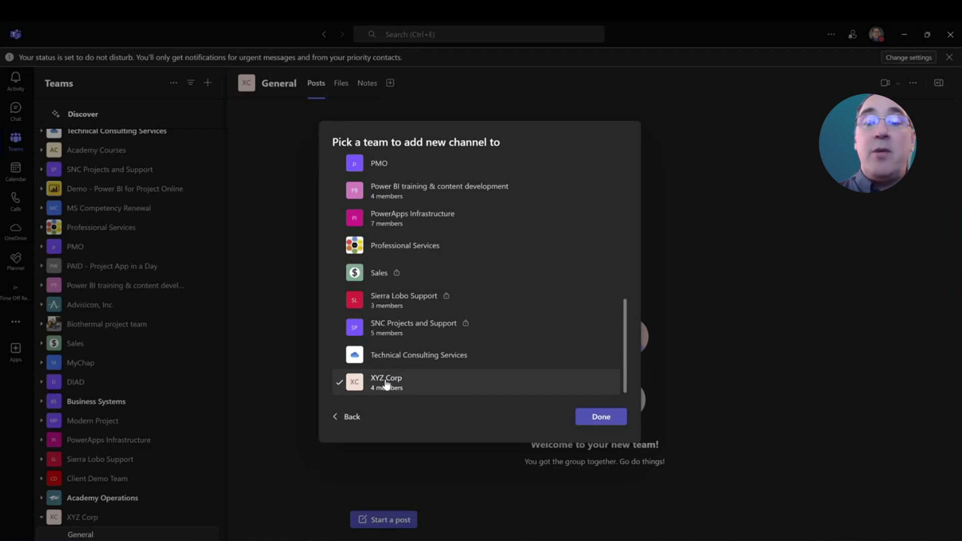
{"action": "left_click", "coordinate": [602, 417]}
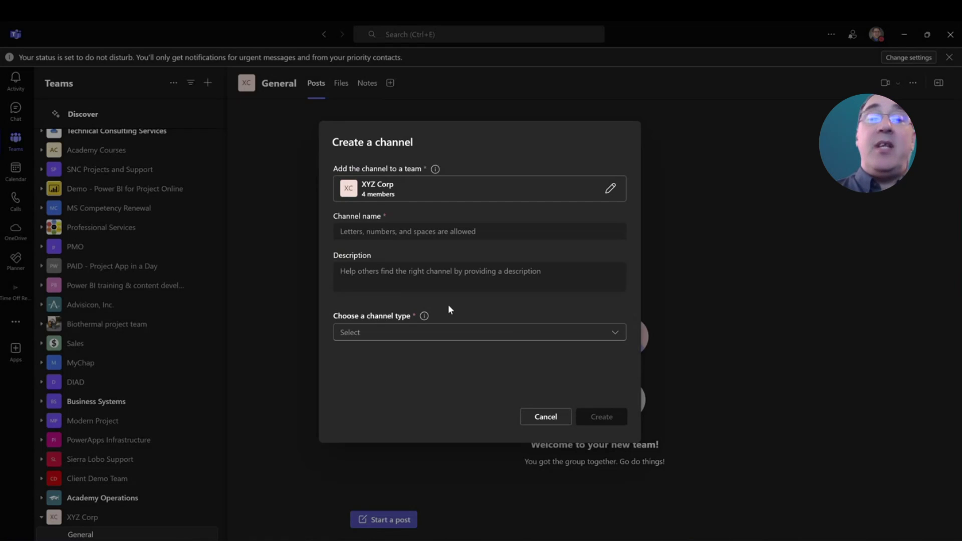
Name the new channel "Project 1" and enter "Help them with things" as its description
{"action": "left_click", "coordinate": [422, 231]}
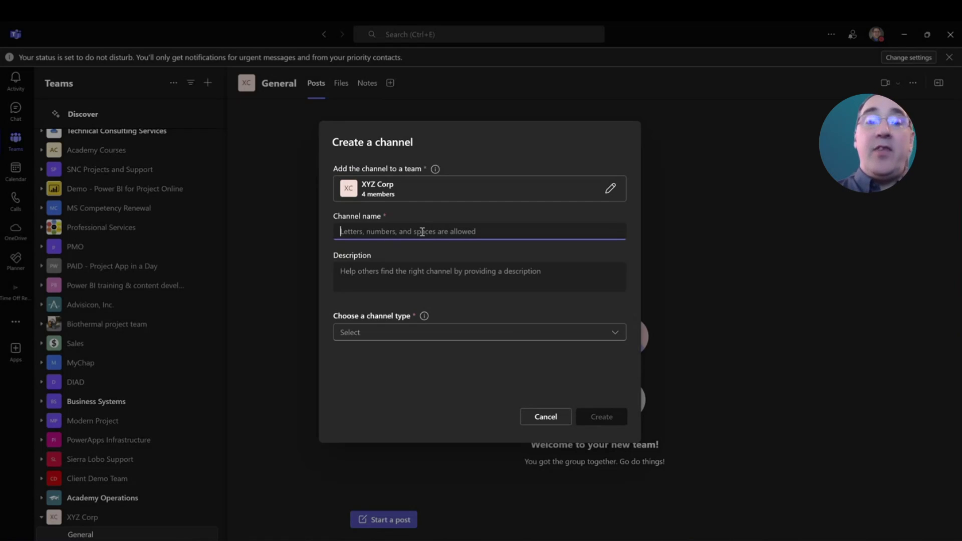
{"action": "type", "text": "Proje"}
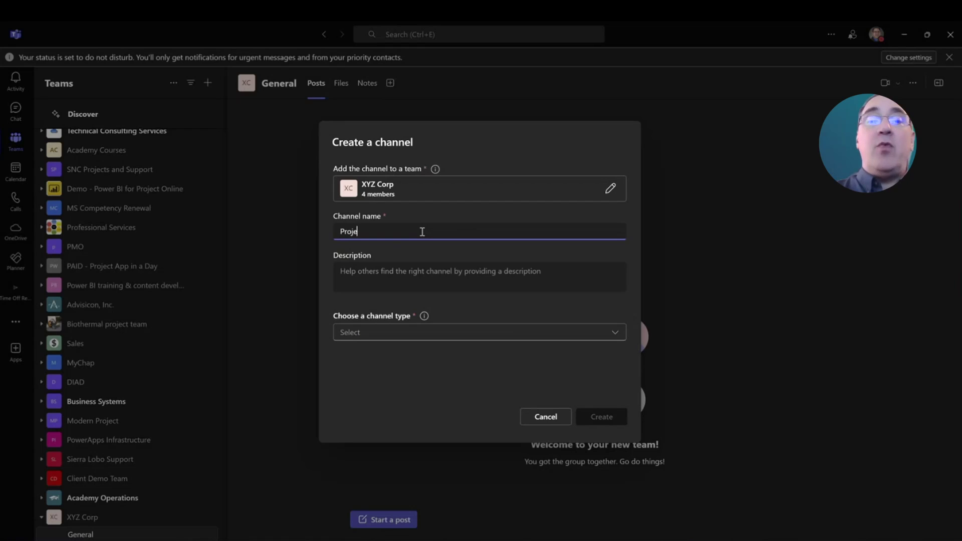
{"action": "type", "text": "ct 1"}
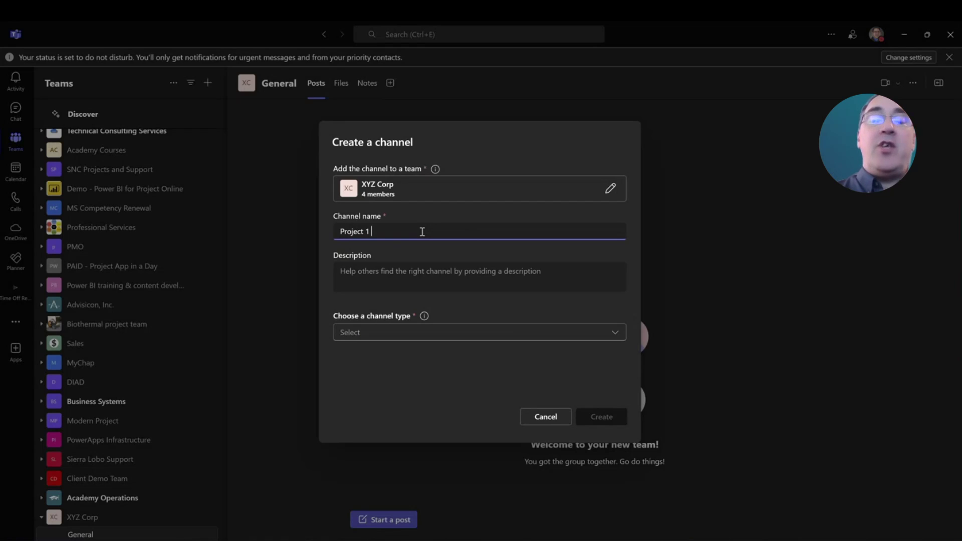
{"action": "left_click", "coordinate": [409, 271]}
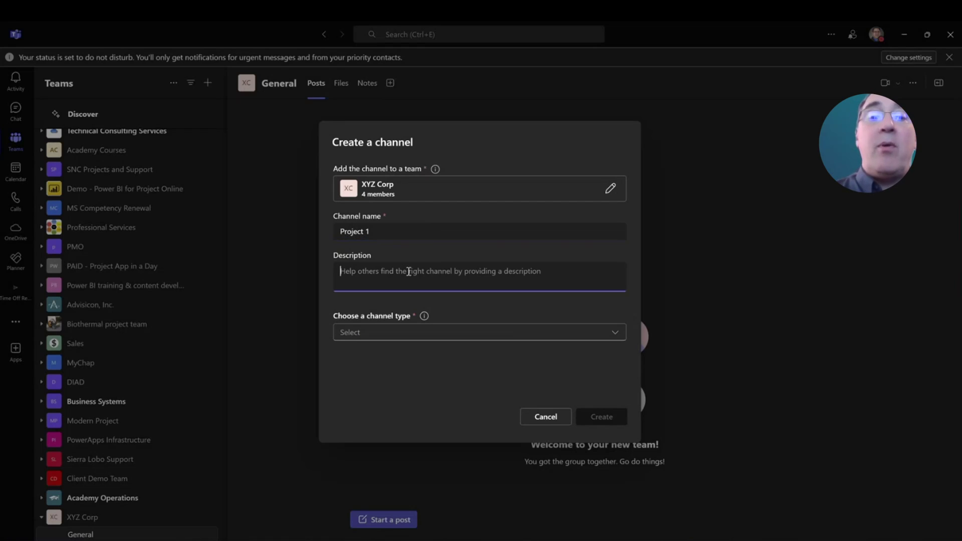
{"action": "type", "text": "Help "}
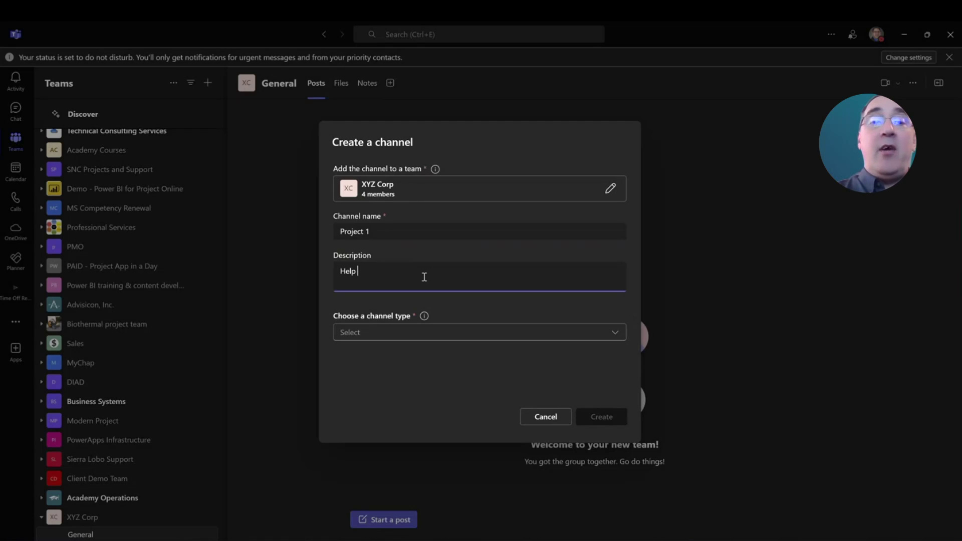
{"action": "type", "text": "them with things"}
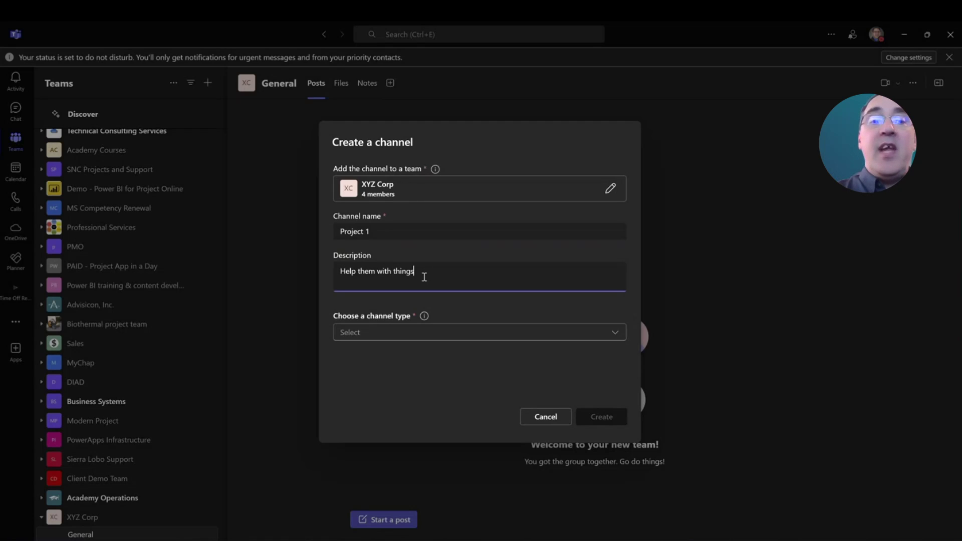
Set the Project 1 channel's type to Standard and create the channel
{"action": "left_click", "coordinate": [399, 333]}
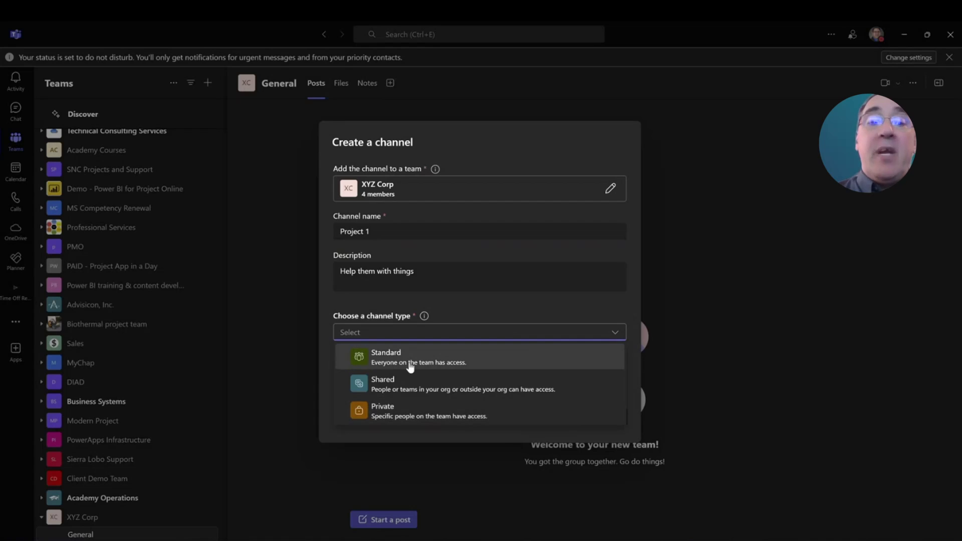
{"action": "left_click", "coordinate": [444, 354]}
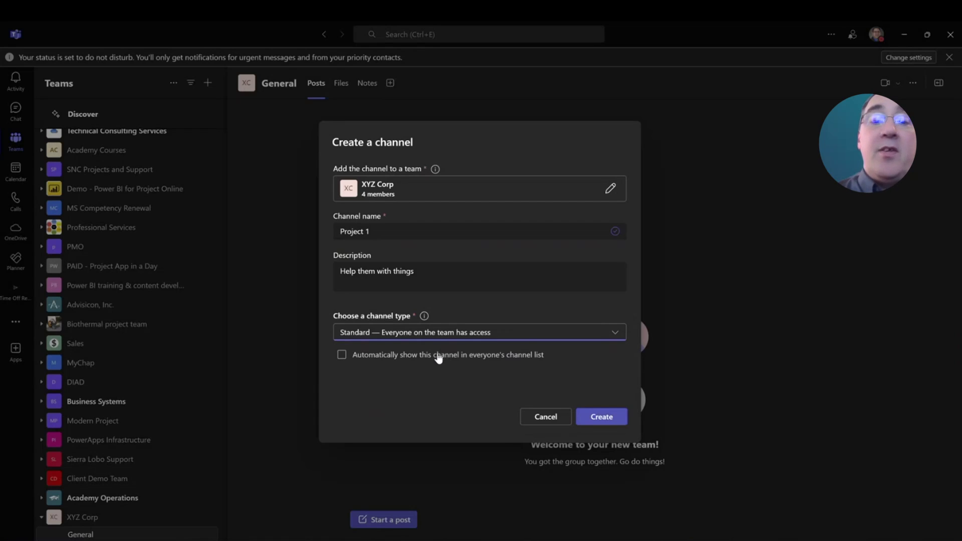
{"action": "left_click", "coordinate": [586, 420]}
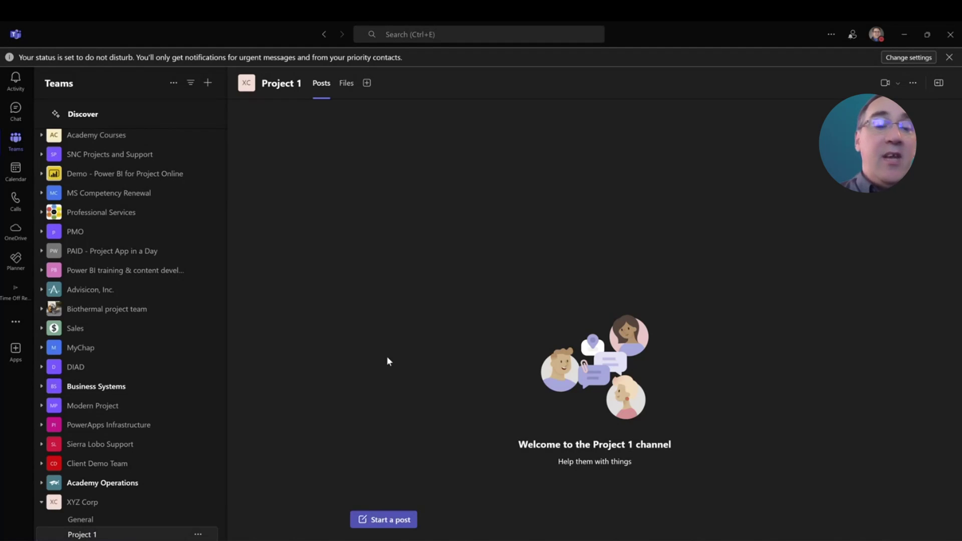
Start creating another channel and choose XYZ Corp as the team it belongs to
{"action": "left_click", "coordinate": [209, 82]}
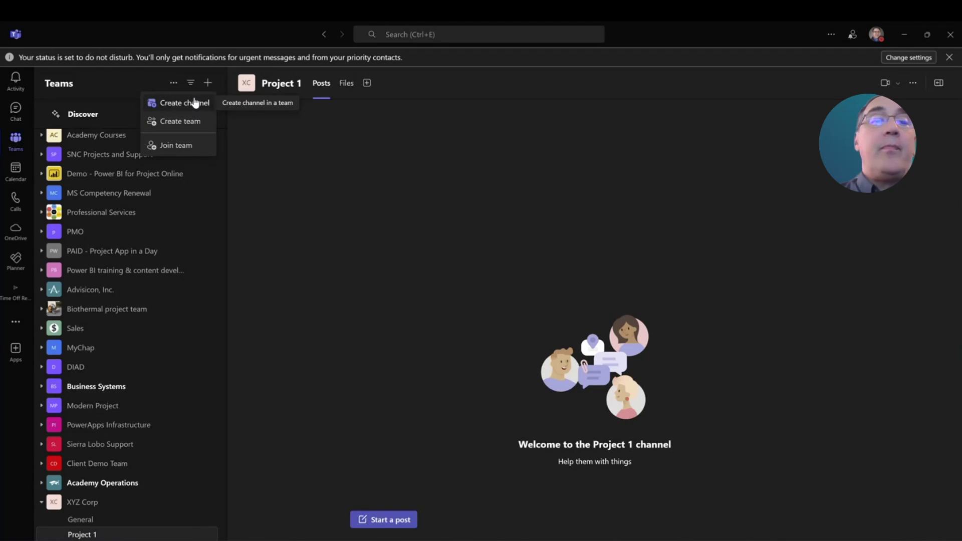
{"action": "left_click", "coordinate": [196, 103]}
{"action": "left_click", "coordinate": [410, 194]}
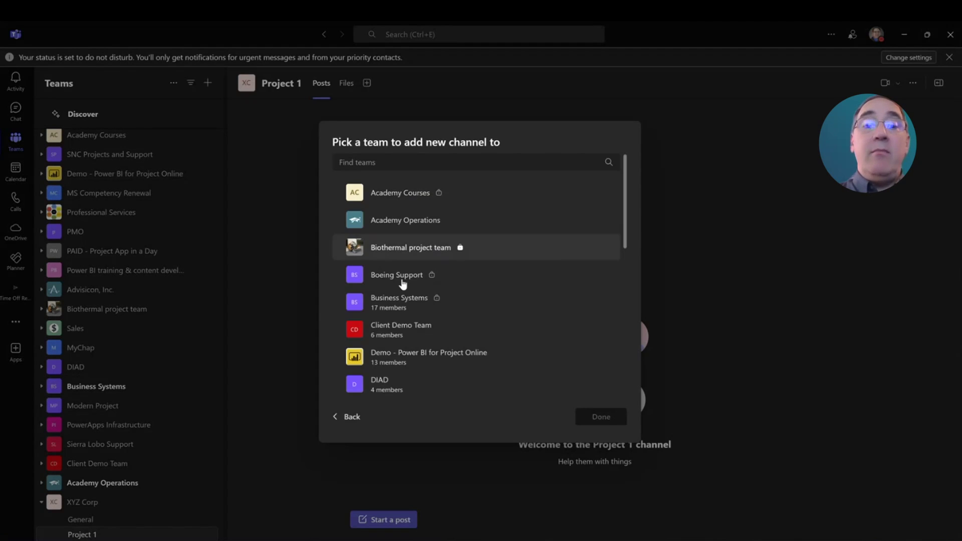
{"action": "scroll", "coordinate": [398, 321], "scroll_direction": "down", "scroll_amount": 5}
{"action": "left_click", "coordinate": [402, 386]}
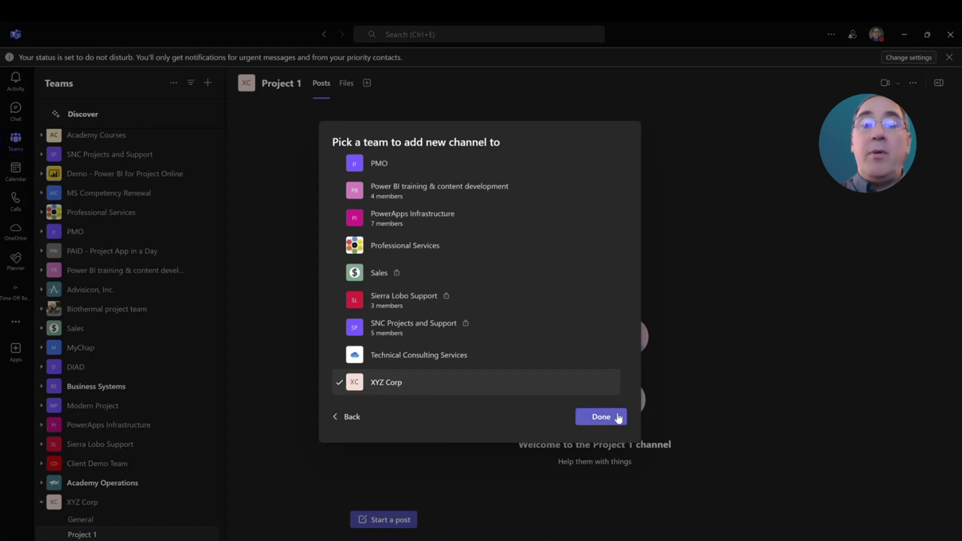
{"action": "left_click", "coordinate": [601, 416]}
Name the channel "Project 2", set its type to Standard and create it without a description
{"action": "left_click", "coordinate": [401, 232]}
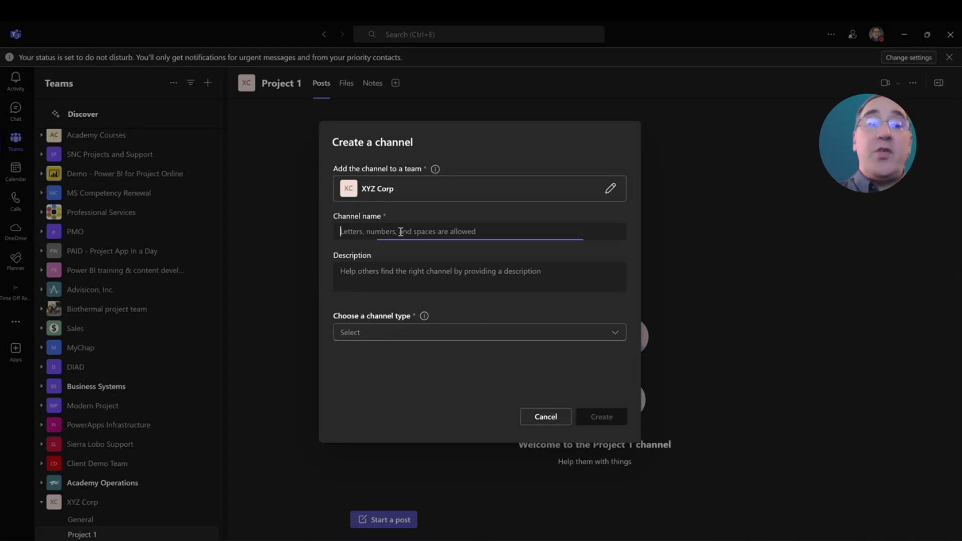
{"action": "type", "text": "Project 2"}
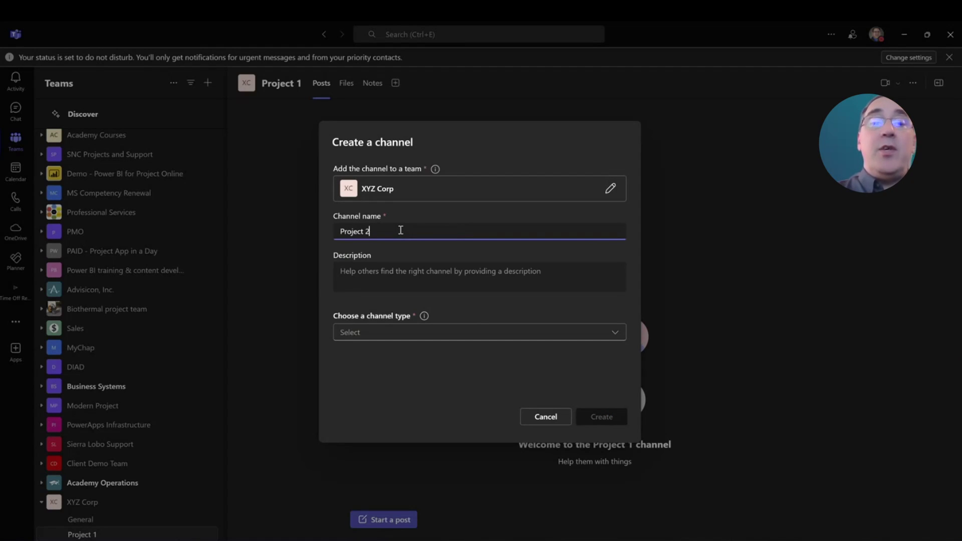
{"action": "left_click", "coordinate": [459, 335]}
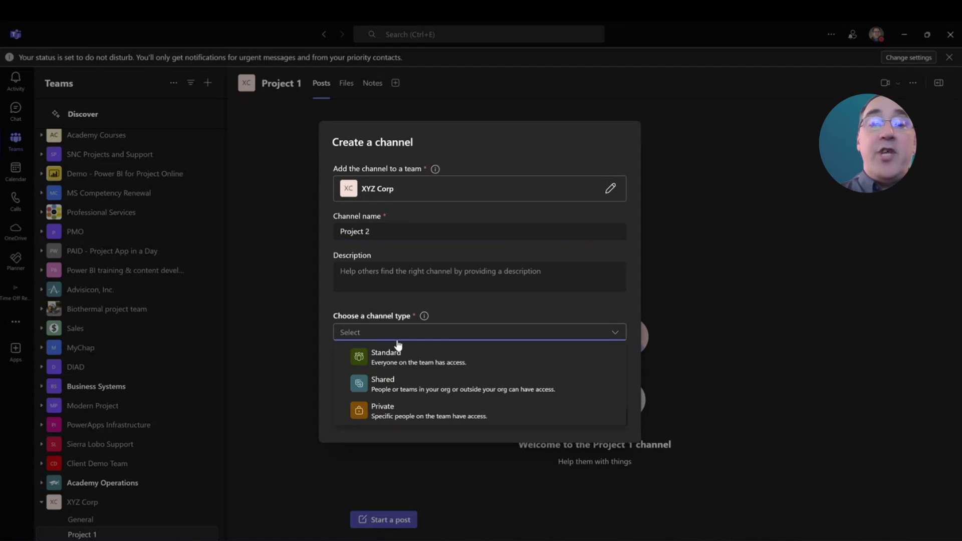
{"action": "left_click", "coordinate": [397, 358]}
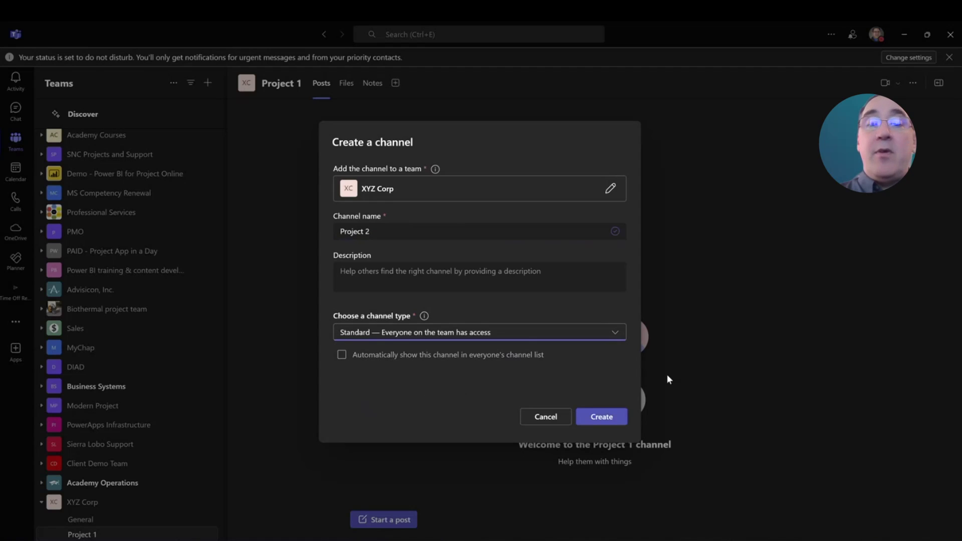
{"action": "left_click", "coordinate": [610, 416]}
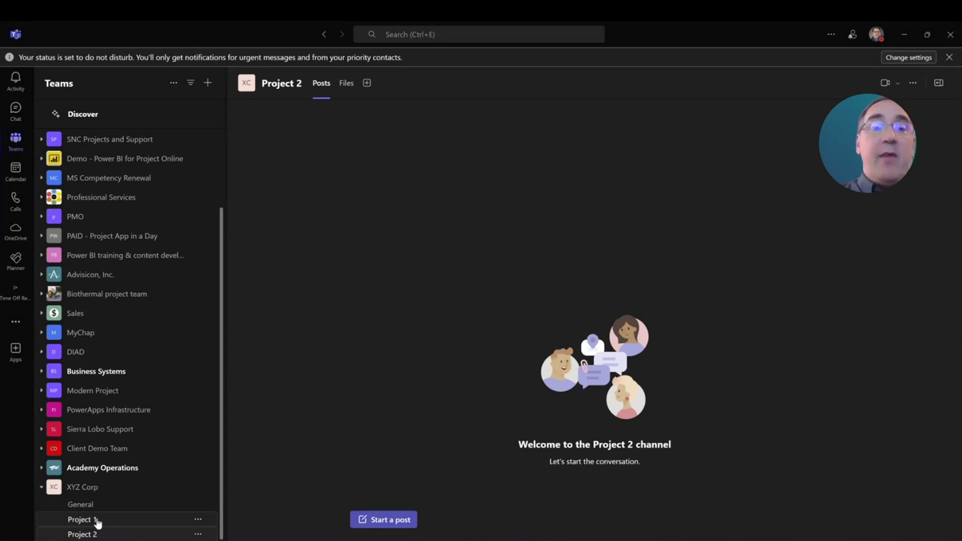
View the posts of the Project 1 and Project 2 channels in turn, finishing on Project 1
{"action": "left_click", "coordinate": [98, 521]}
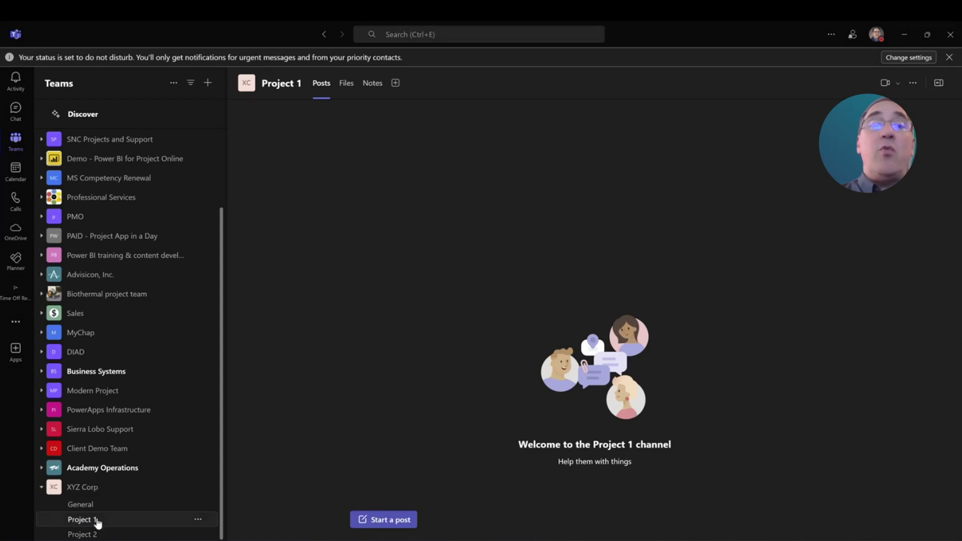
{"action": "left_click", "coordinate": [100, 536]}
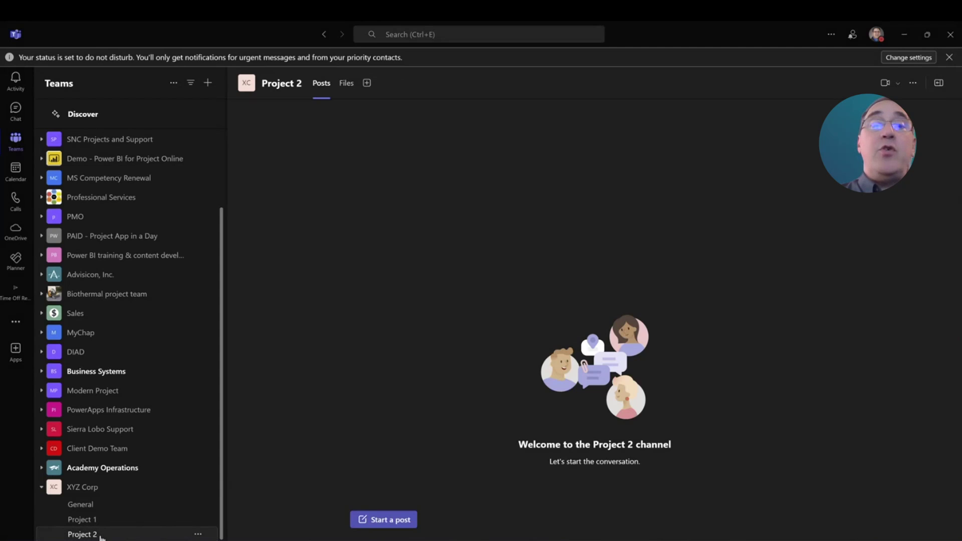
{"action": "left_click", "coordinate": [103, 519]}
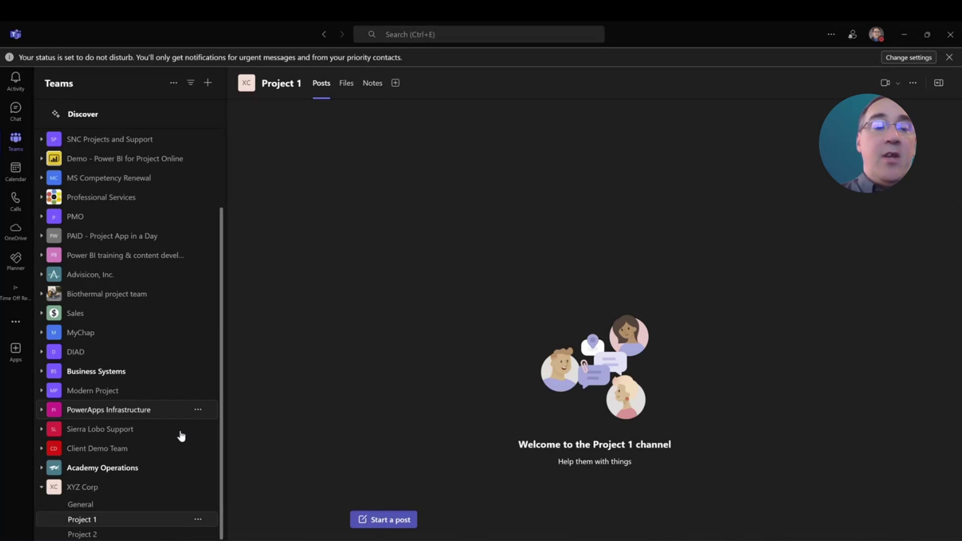
View the Project 2 channel, return to Project 1 and look over Project 1's channel options
{"action": "left_click", "coordinate": [83, 534]}
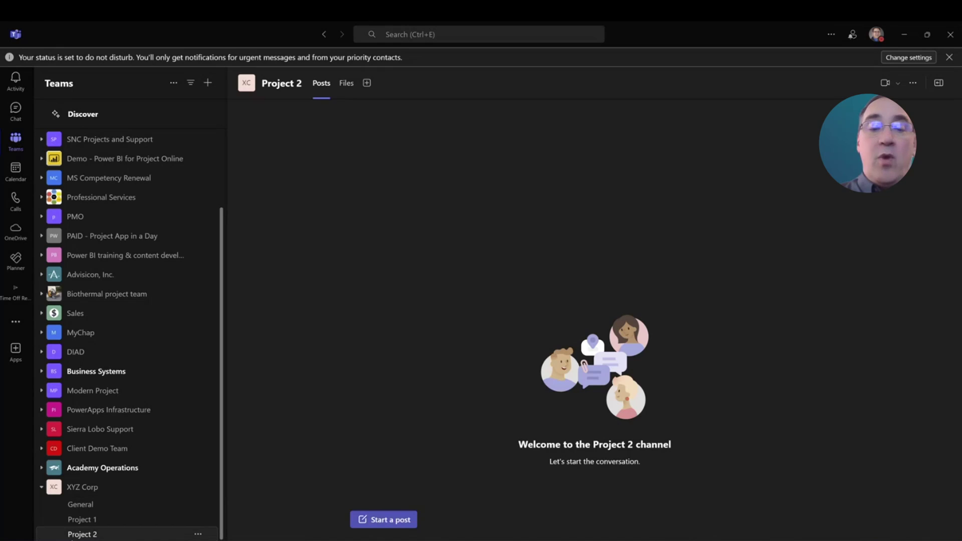
{"action": "left_click", "coordinate": [80, 520]}
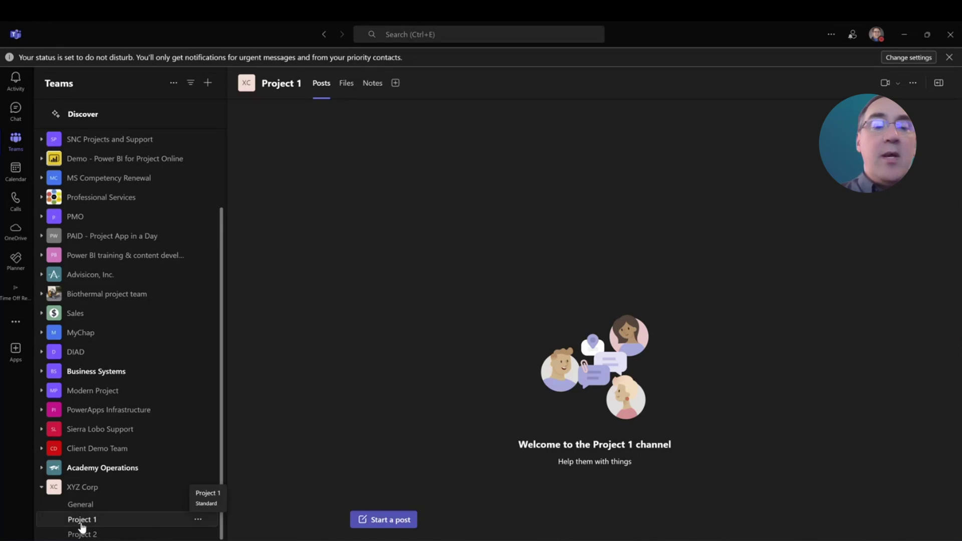
{"action": "left_click", "coordinate": [199, 521]}
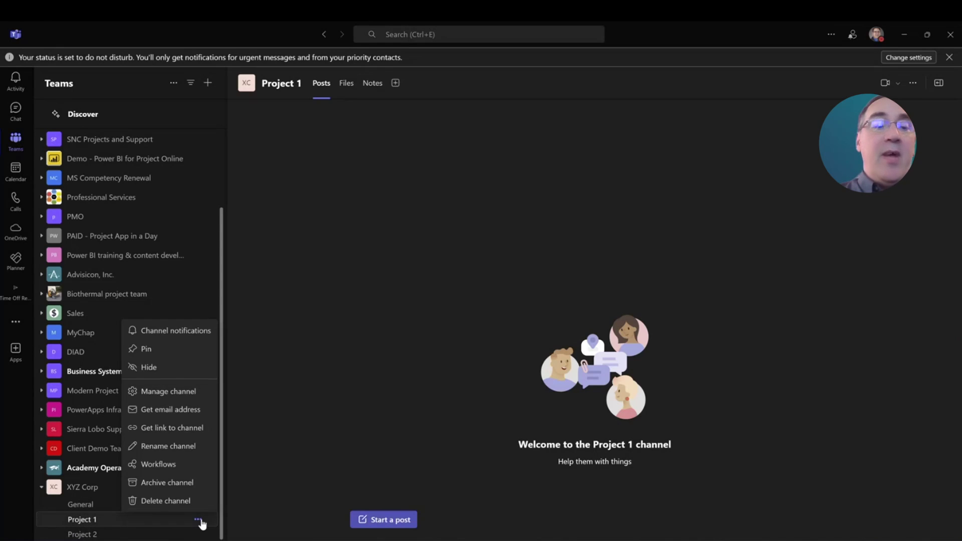
{"action": "left_click", "coordinate": [170, 391]}
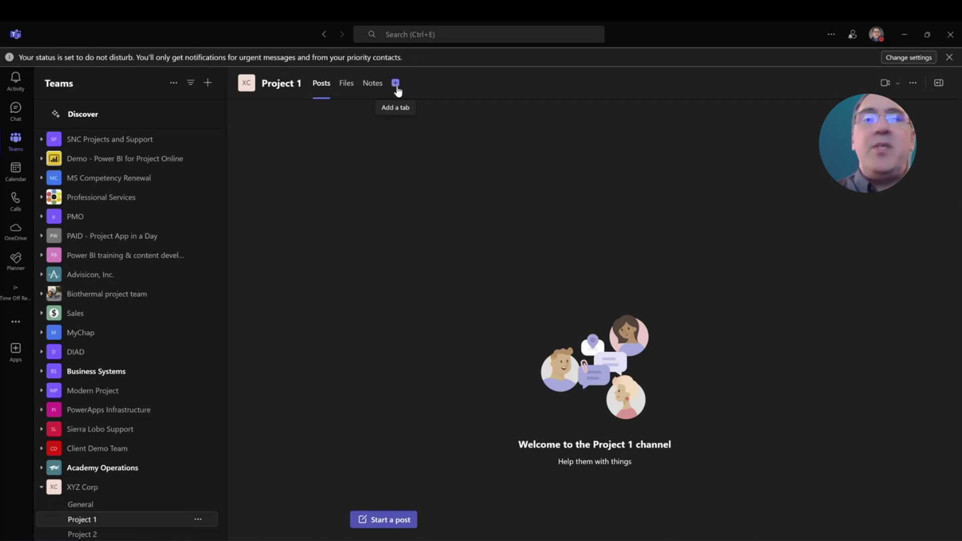
Add a Planner tab to the Project 1 channel with a new plan named "Project 1 Project", posting about it to the channel
{"action": "left_click", "coordinate": [396, 85]}
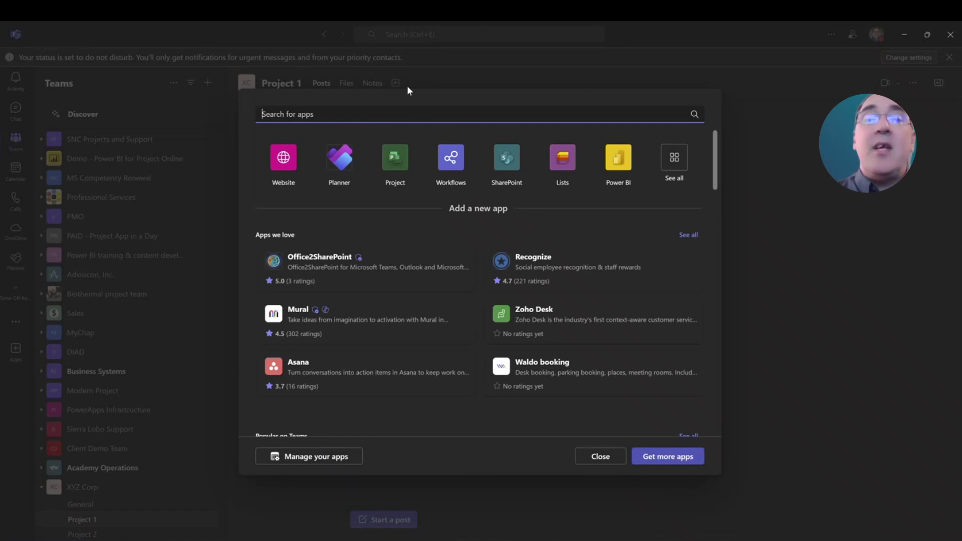
{"action": "left_click", "coordinate": [584, 460]}
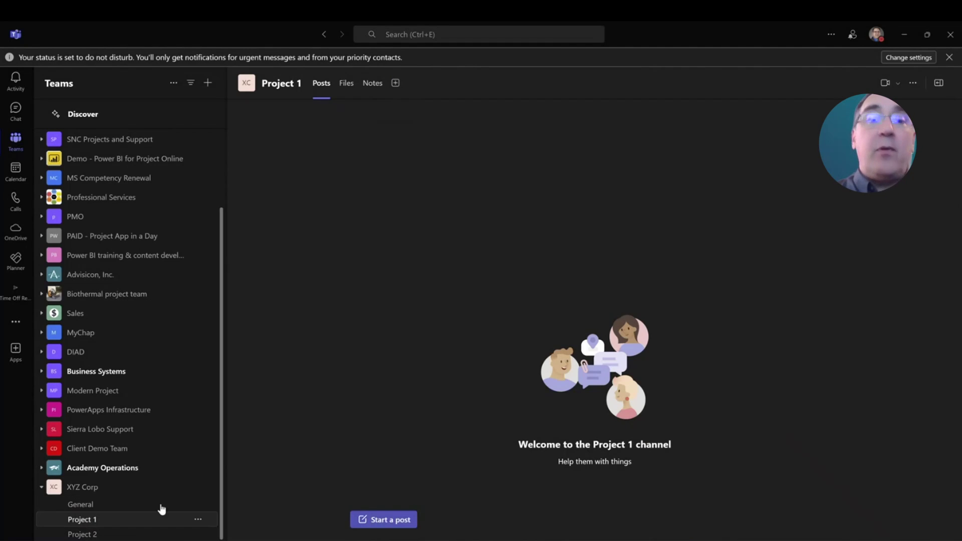
{"action": "left_click", "coordinate": [396, 84]}
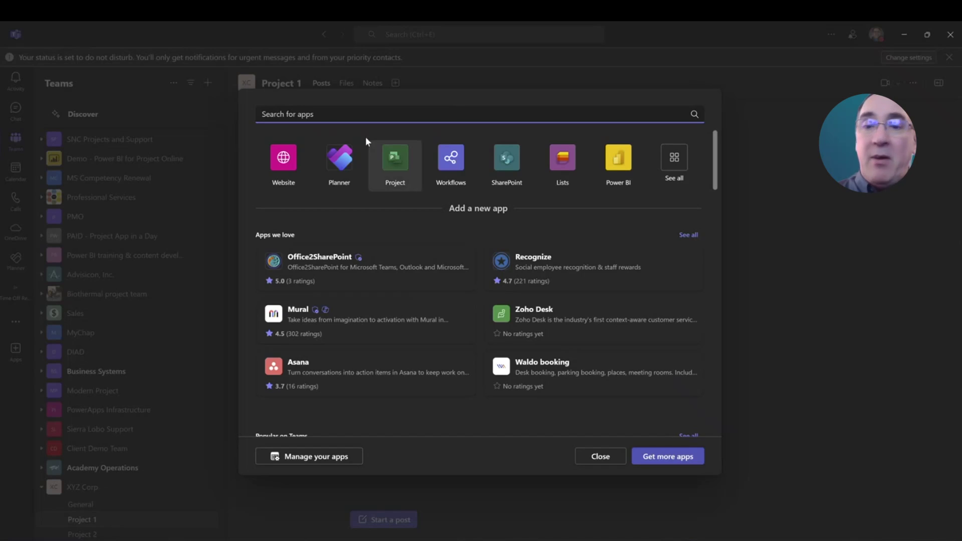
{"action": "left_click", "coordinate": [345, 160]}
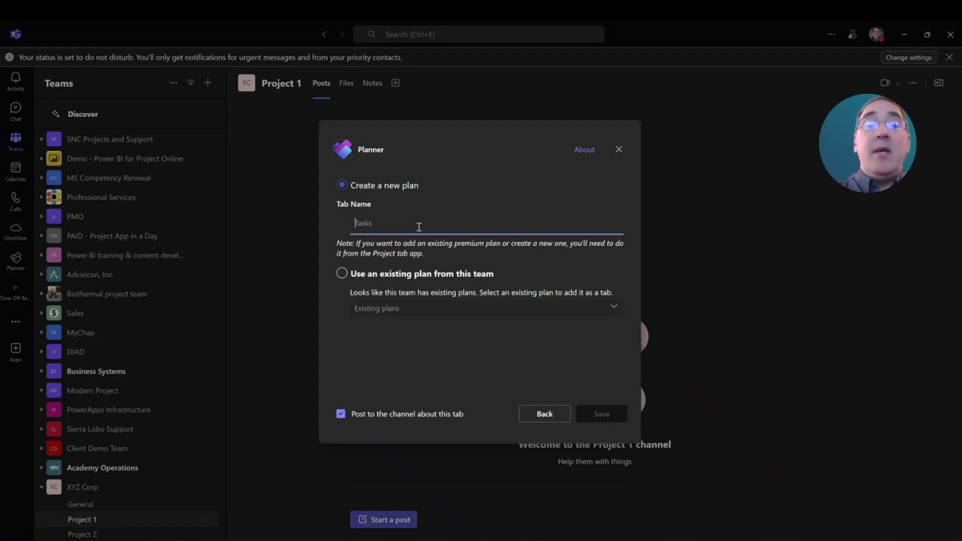
{"action": "type", "text": "Pl"}
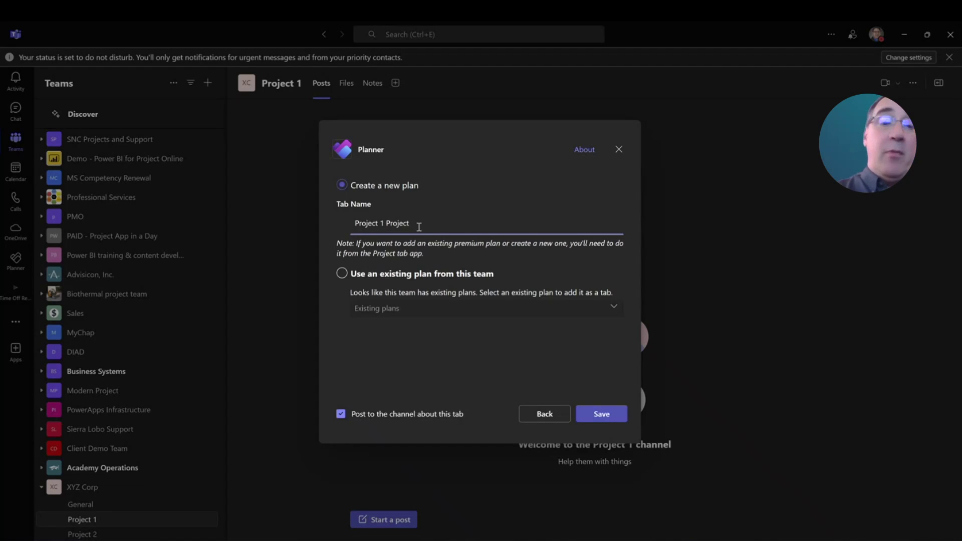
{"action": "left_click", "coordinate": [421, 380]}
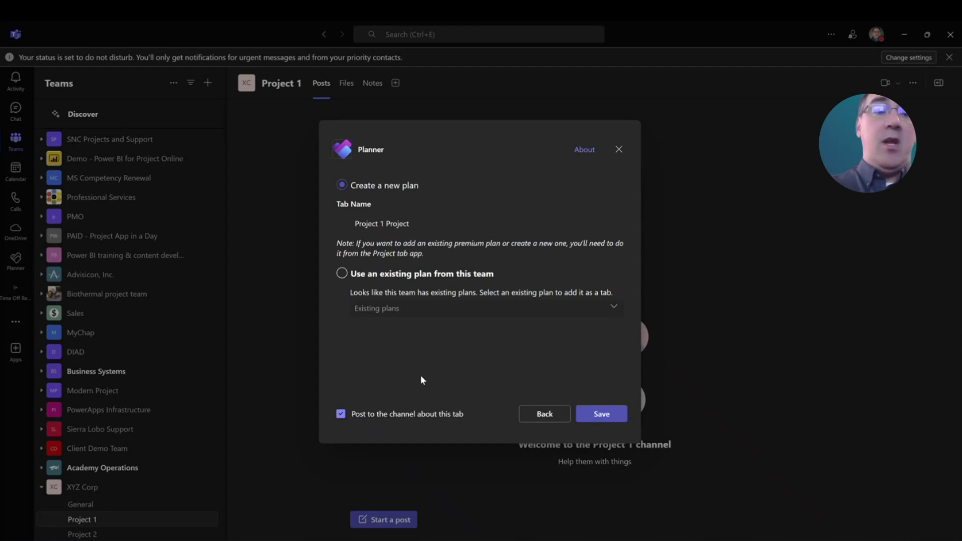
{"action": "left_click", "coordinate": [603, 414]}
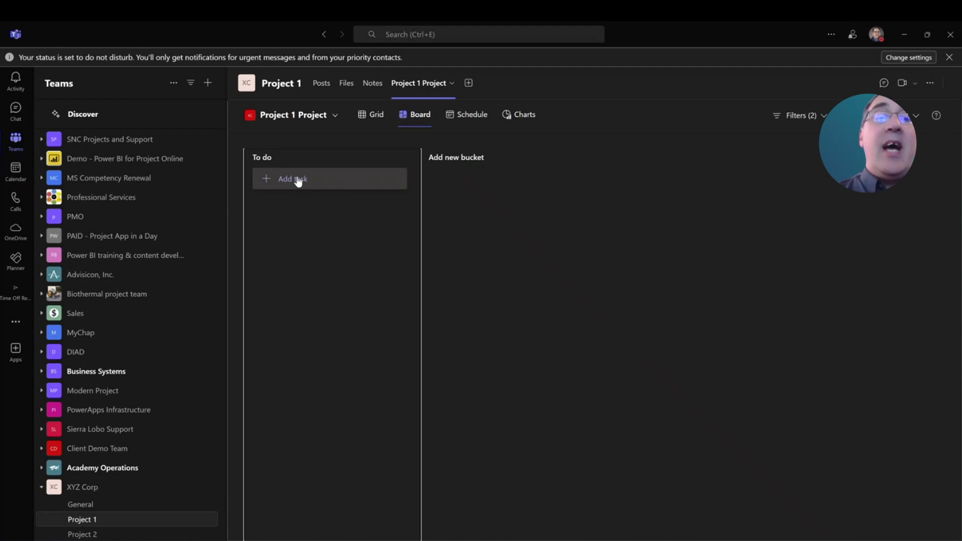
Add a bucket named "In Progress" to the plan's board beside the To do bucket
{"action": "left_click", "coordinate": [471, 157]}
{"action": "key", "text": "Escape"}
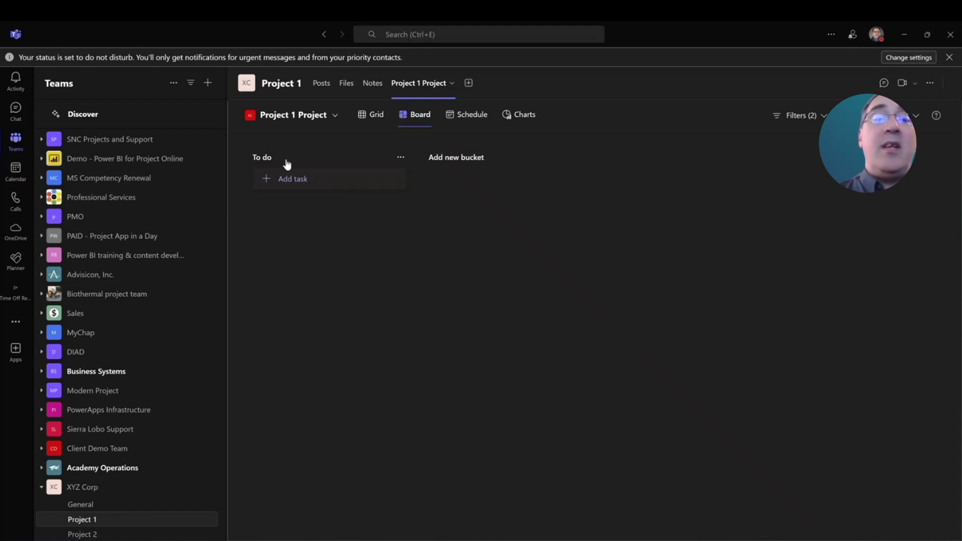
{"action": "left_click", "coordinate": [459, 157]}
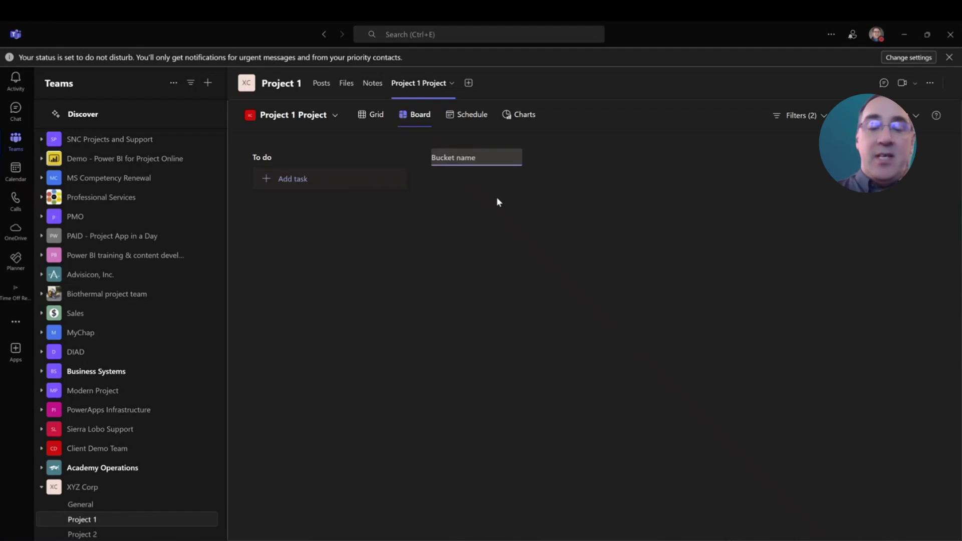
{"action": "type", "text": "In Porj"}
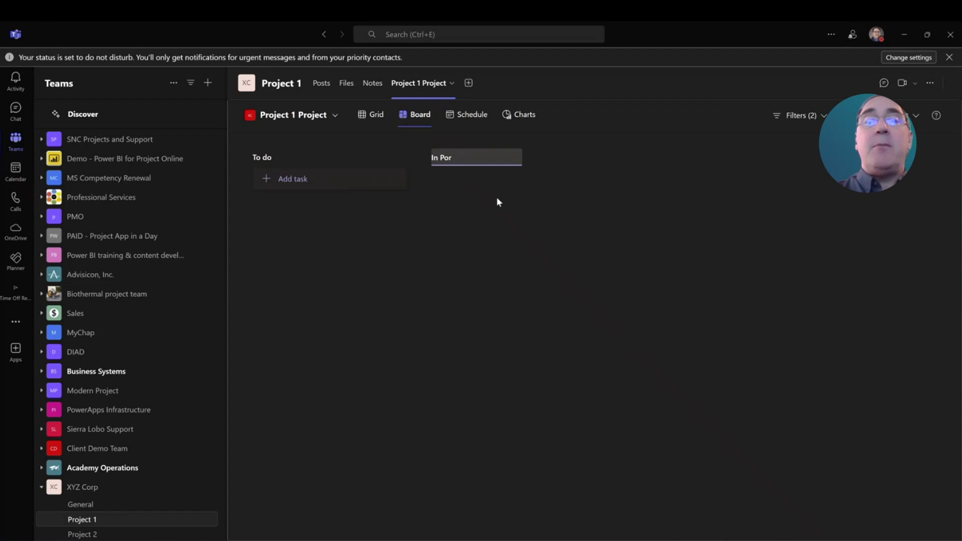
{"action": "key", "text": "BackSpace"}
{"action": "key", "text": "BackSpace"}
{"action": "key", "text": "BackSpace"}
{"action": "type", "text": "rogress"}
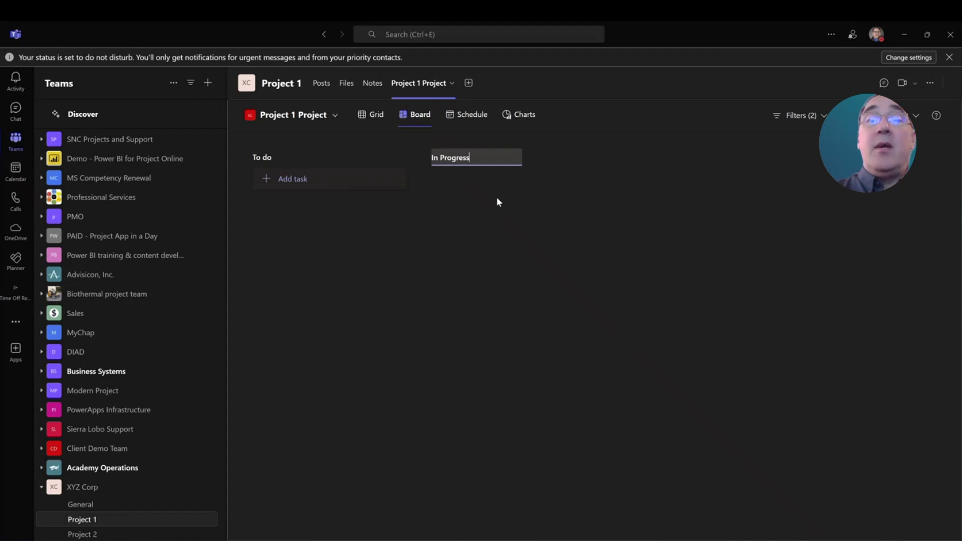
{"action": "key", "text": "Return"}
Add two more buckets named "On Hold" and "Complete" to the plan's board
{"action": "left_click", "coordinate": [620, 158]}
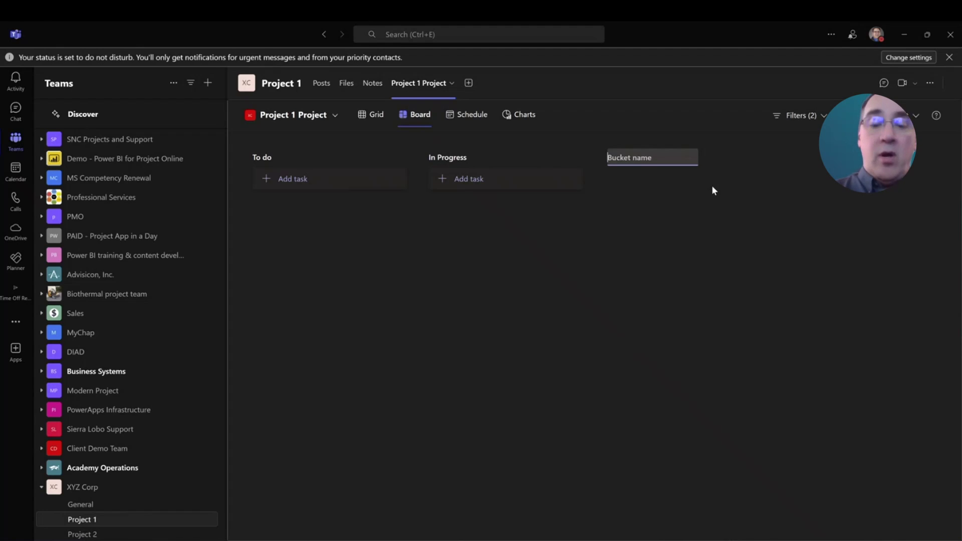
{"action": "type", "text": "On Hold"}
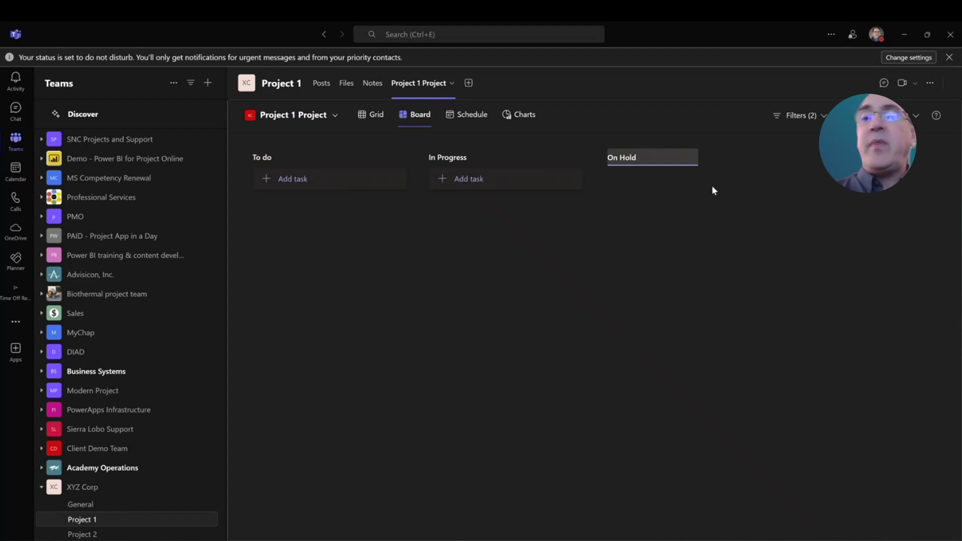
{"action": "key", "text": "Return"}
{"action": "left_click", "coordinate": [818, 164]}
{"action": "type", "text": "Complete"}
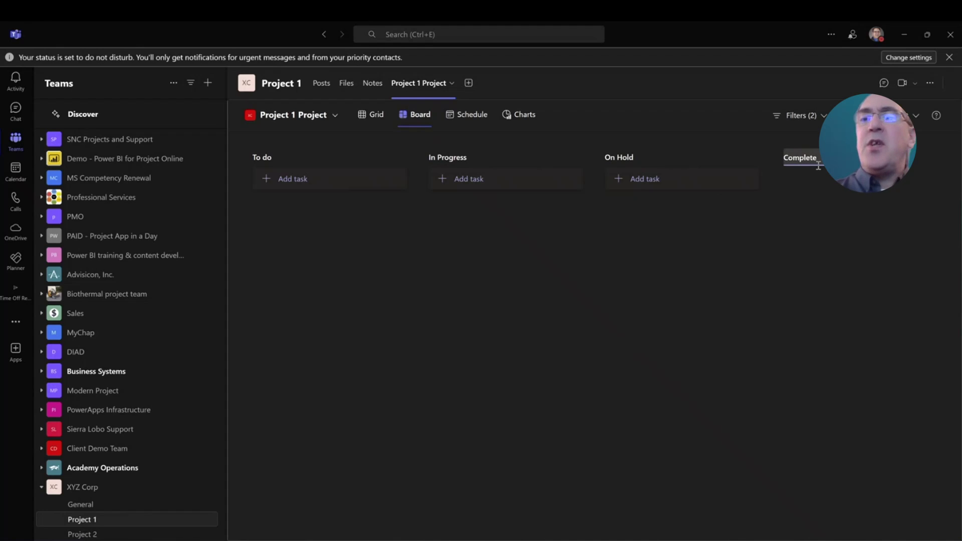
{"action": "key", "text": "Return"}
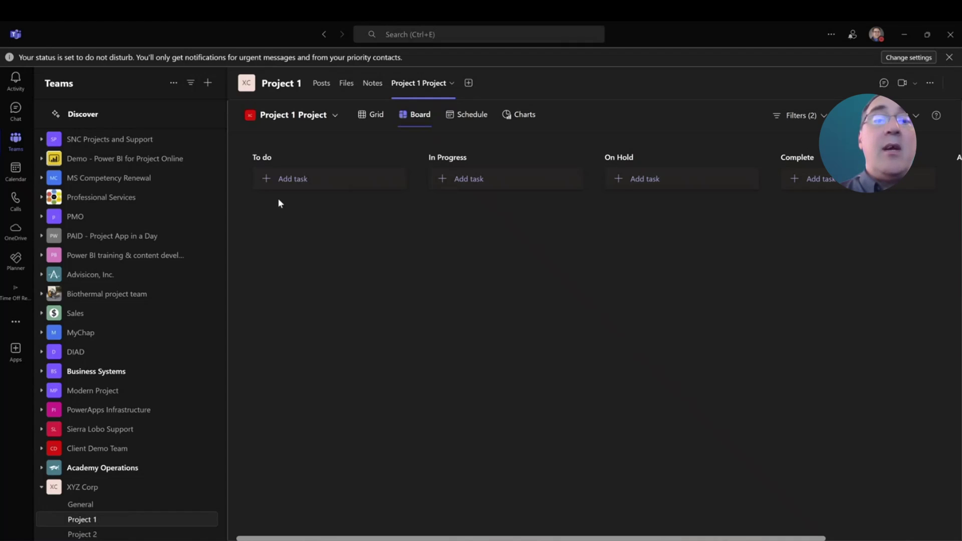
Start a new task named "Start Project" in the To do bucket and assign it to the second suggested team member
{"action": "left_click", "coordinate": [287, 185]}
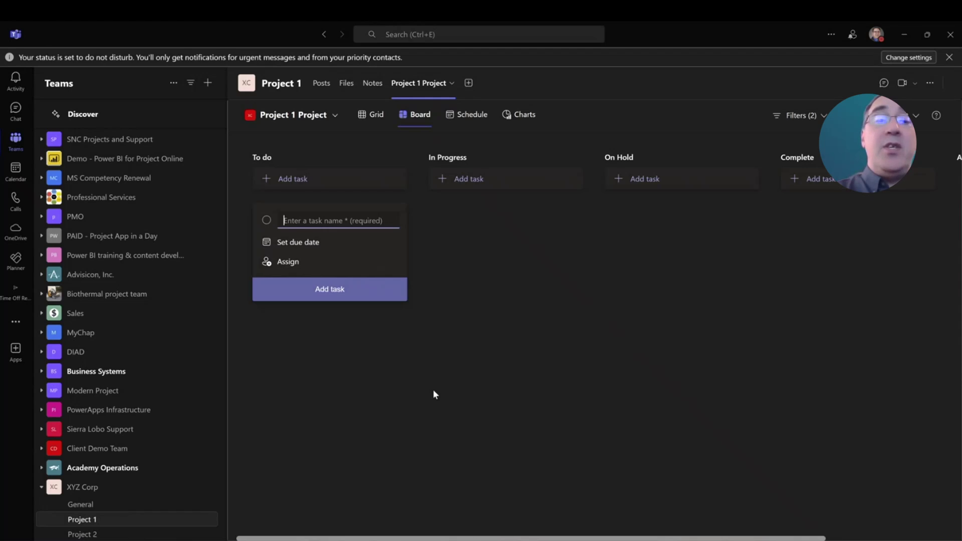
{"action": "type", "text": "Start Project"}
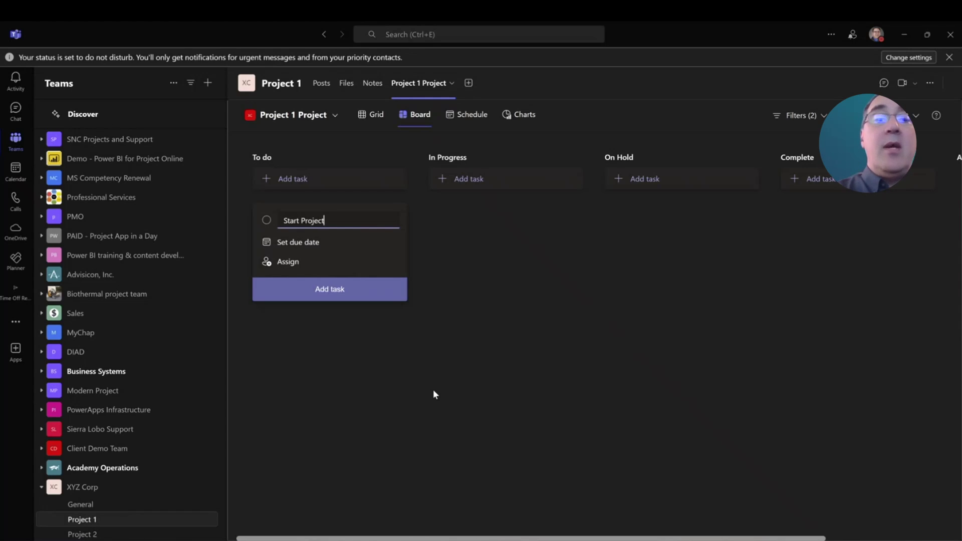
{"action": "left_click", "coordinate": [292, 269]}
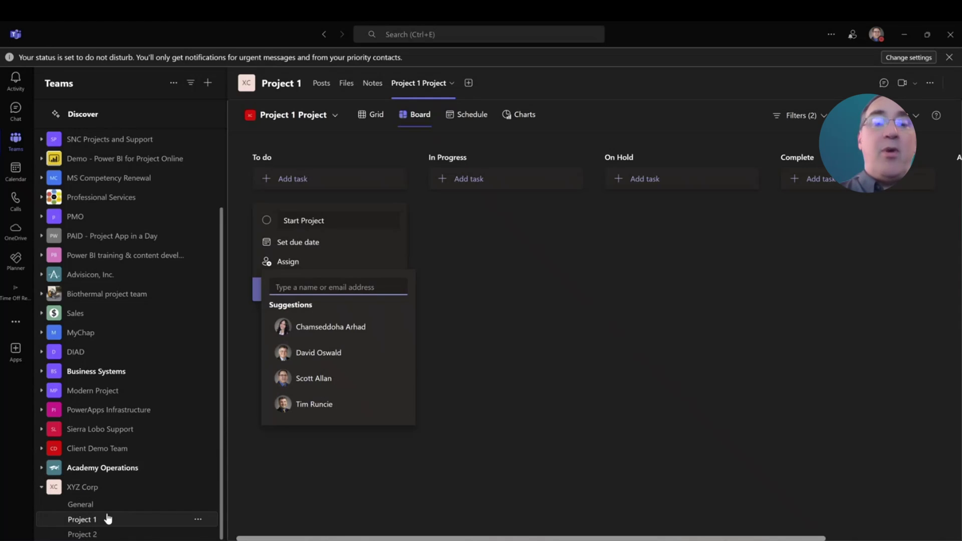
{"action": "left_click", "coordinate": [334, 353]}
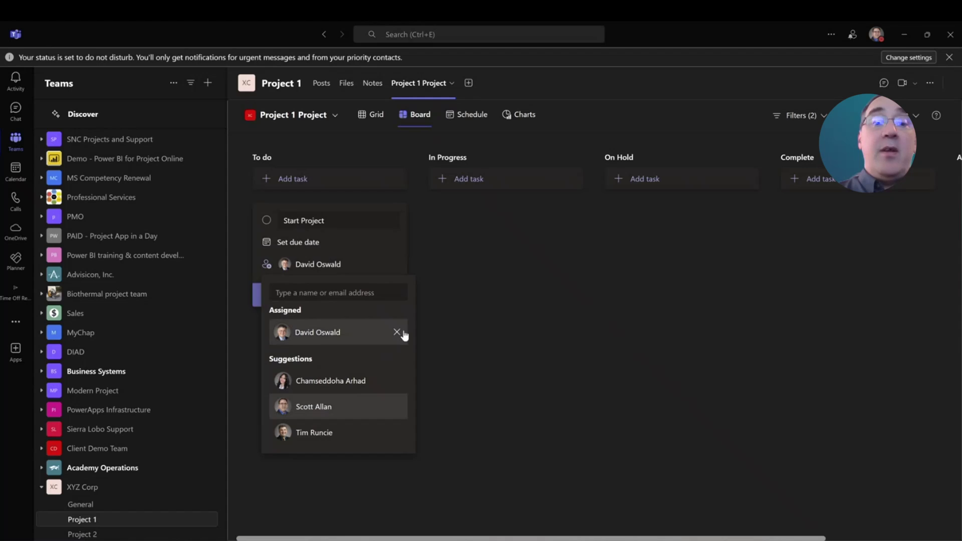
{"action": "left_click", "coordinate": [505, 337]}
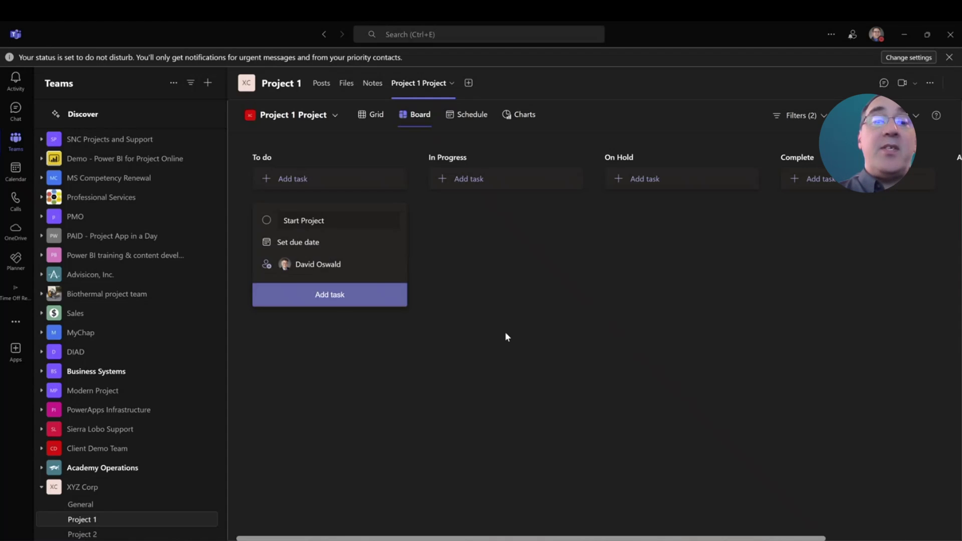
Set the new task's due date to August 15, 2024 and add the task to the To do bucket
{"action": "left_click", "coordinate": [309, 245]}
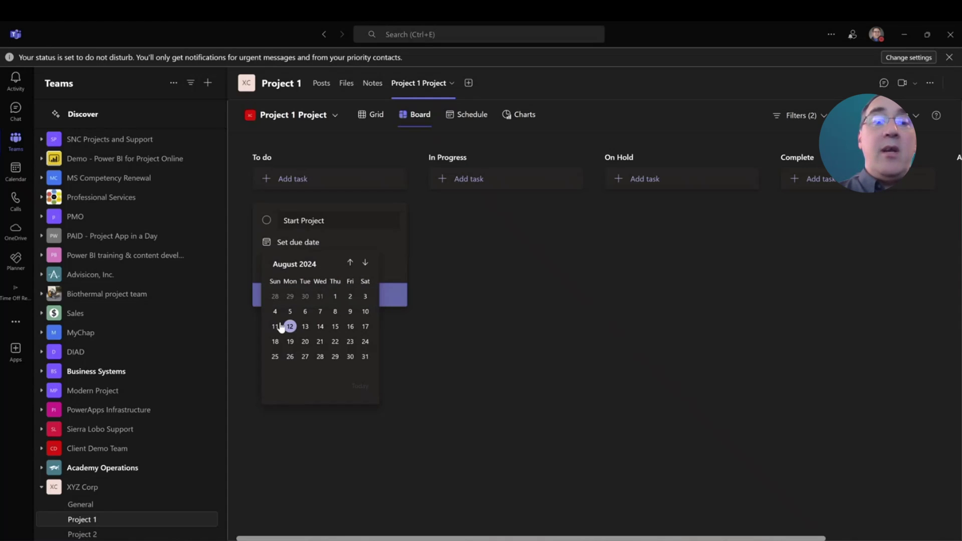
{"action": "left_click", "coordinate": [350, 326]}
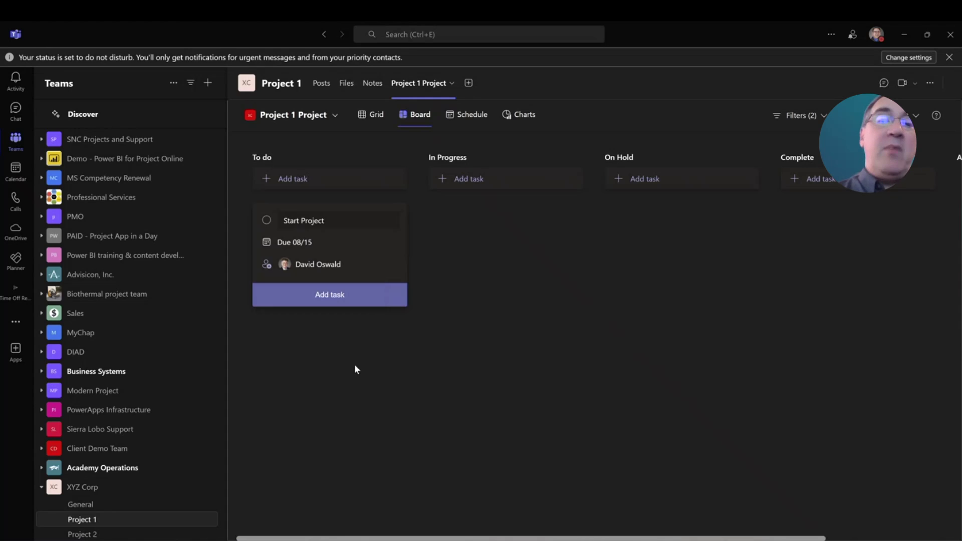
{"action": "scroll", "coordinate": [461, 408], "scroll_direction": "right", "scroll_amount": 1}
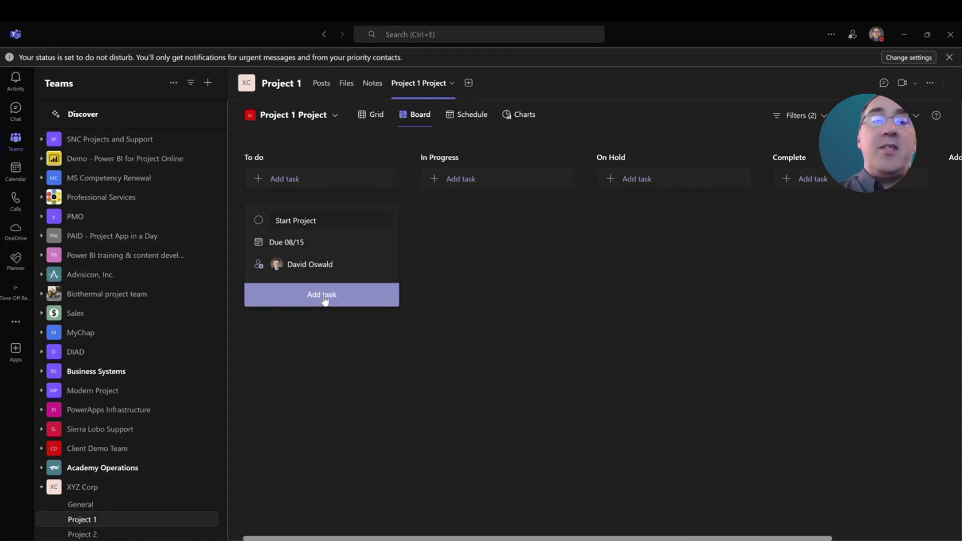
{"action": "left_click", "coordinate": [323, 297]}
{"action": "left_click", "coordinate": [449, 426]}
{"action": "scroll", "coordinate": [418, 385], "scroll_direction": "left", "scroll_amount": 1}
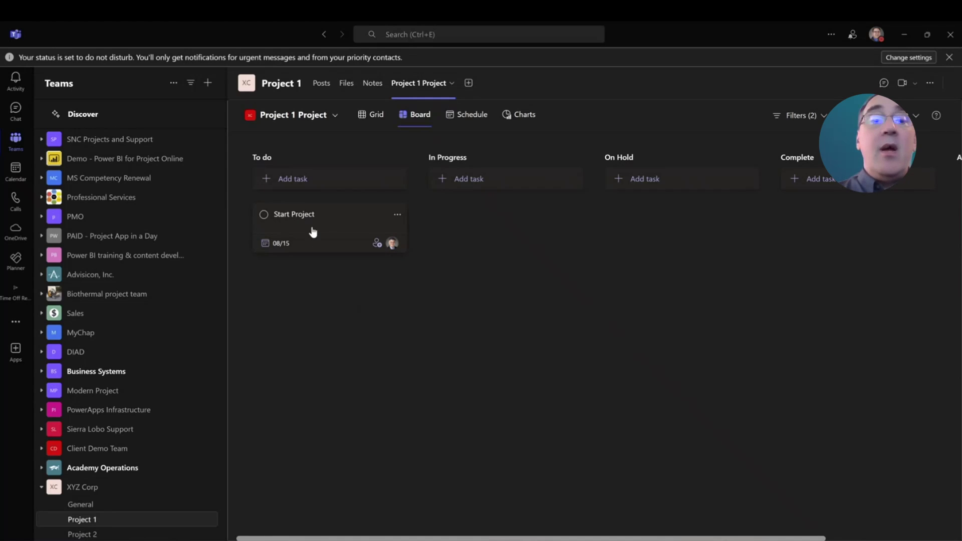
Review the Start Project task on the board and in the plan's Grid, Schedule and Charts views
{"action": "left_click_drag", "start_coordinate": [292, 217], "coordinate": [324, 238]}
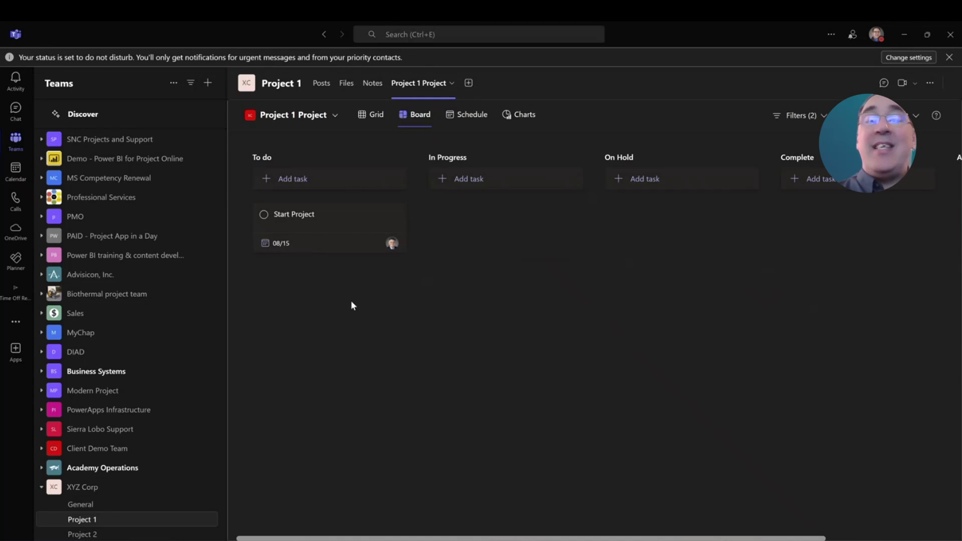
{"action": "left_click", "coordinate": [371, 115]}
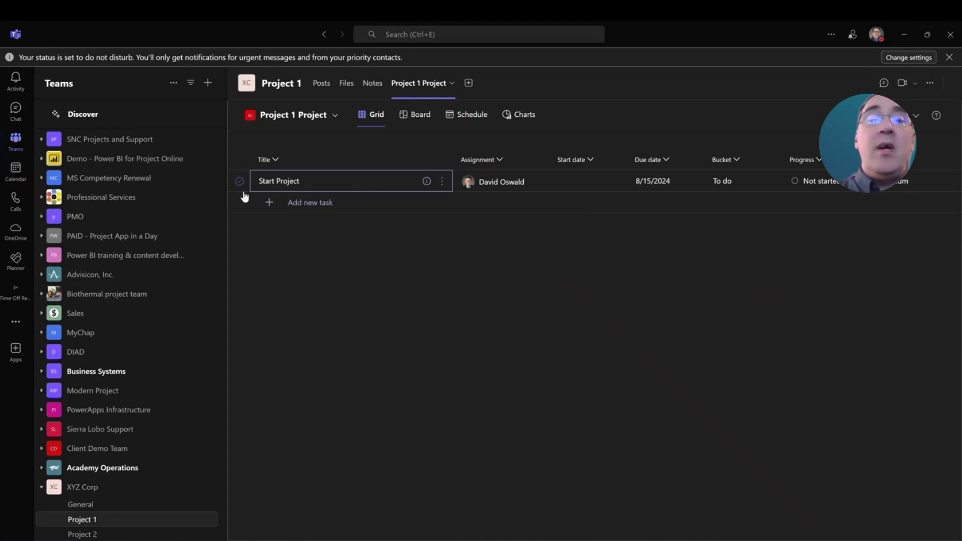
{"action": "left_click", "coordinate": [466, 115]}
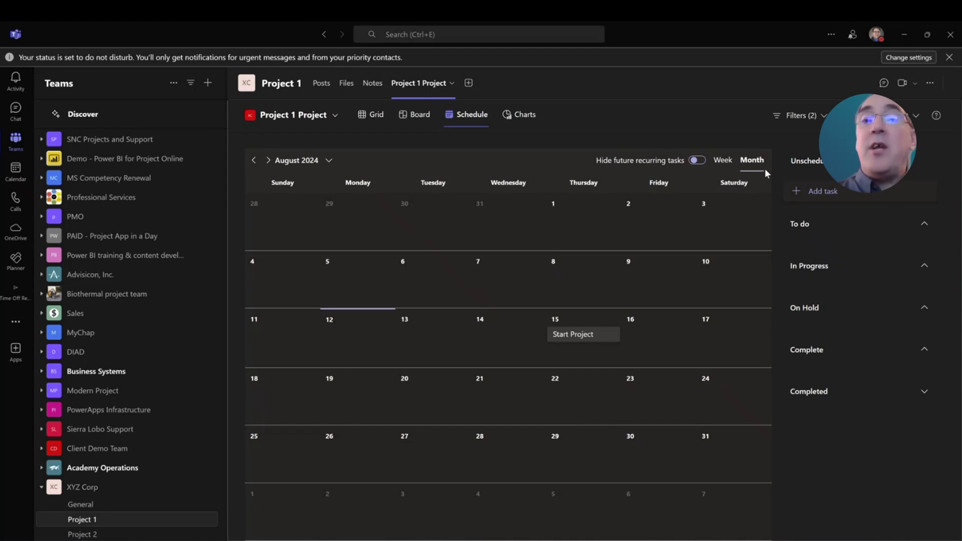
{"action": "left_click", "coordinate": [524, 118]}
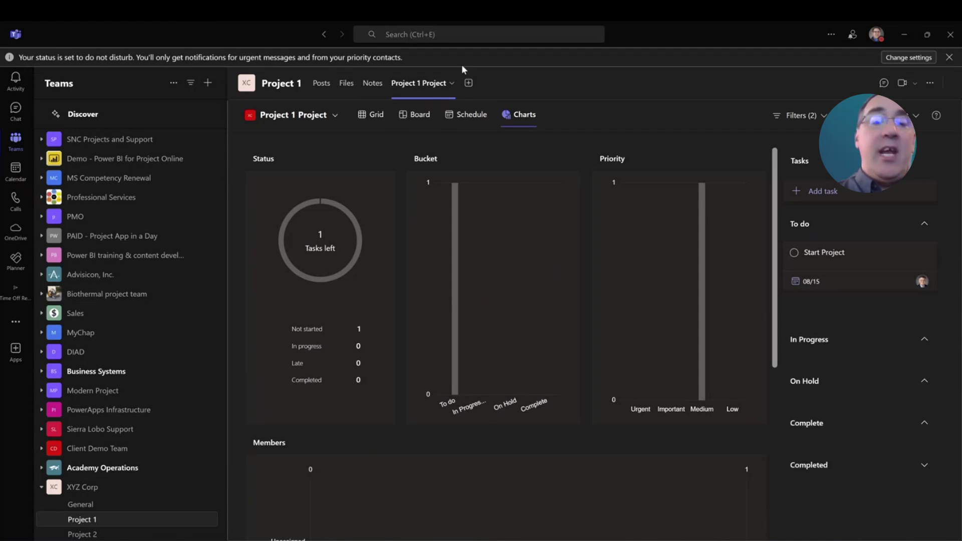
Add a Project app tab with a new plan named "Project 2 Project" to the Project 2 channel
{"action": "left_click", "coordinate": [95, 535]}
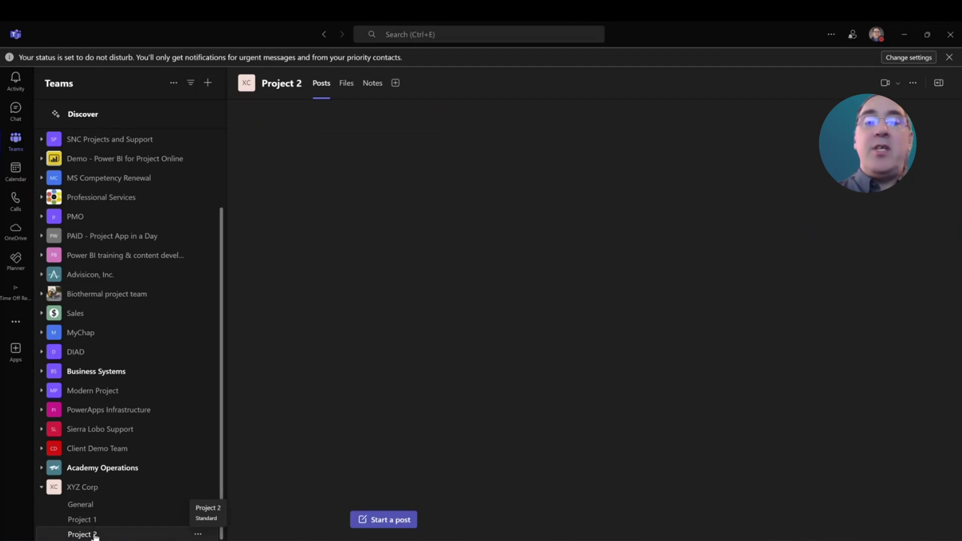
{"action": "left_click", "coordinate": [396, 85]}
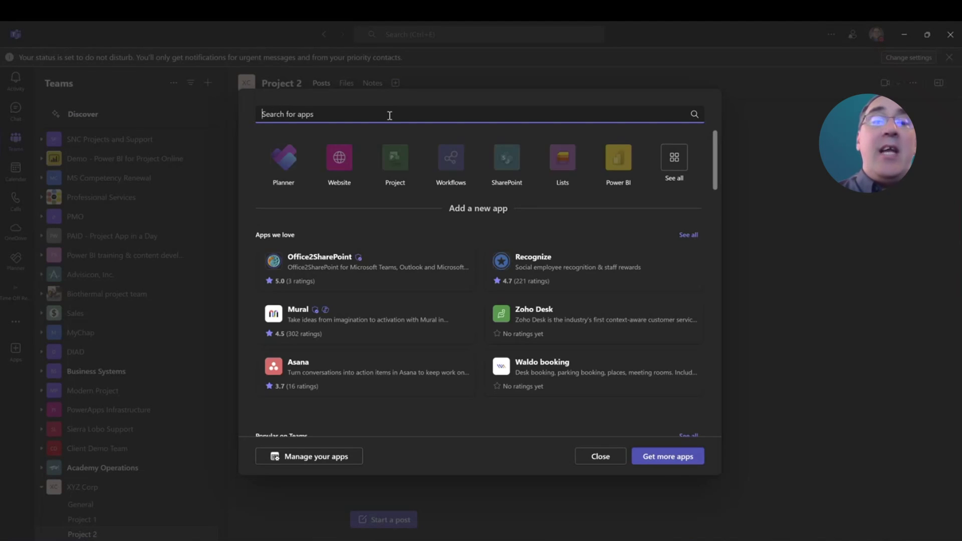
{"action": "left_click", "coordinate": [392, 170]}
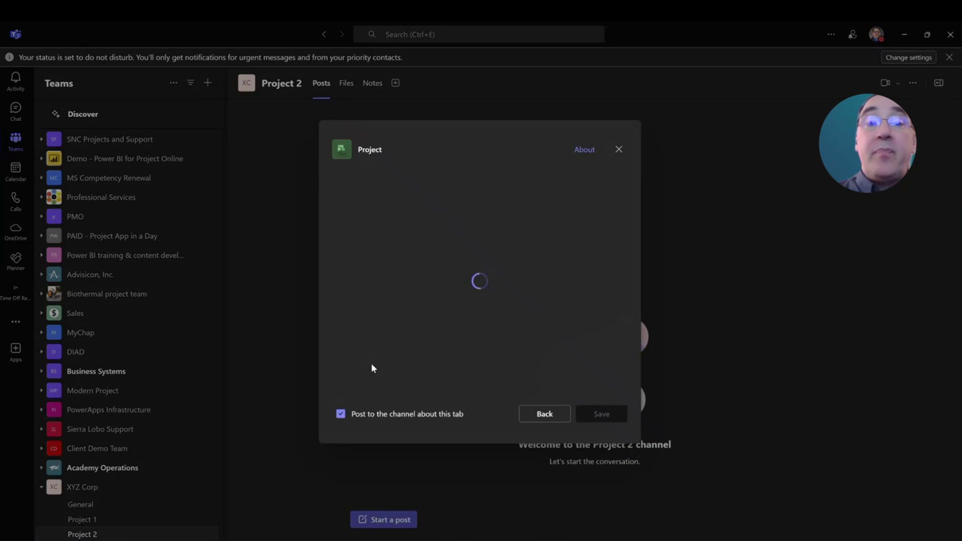
{"action": "left_click", "coordinate": [380, 182]}
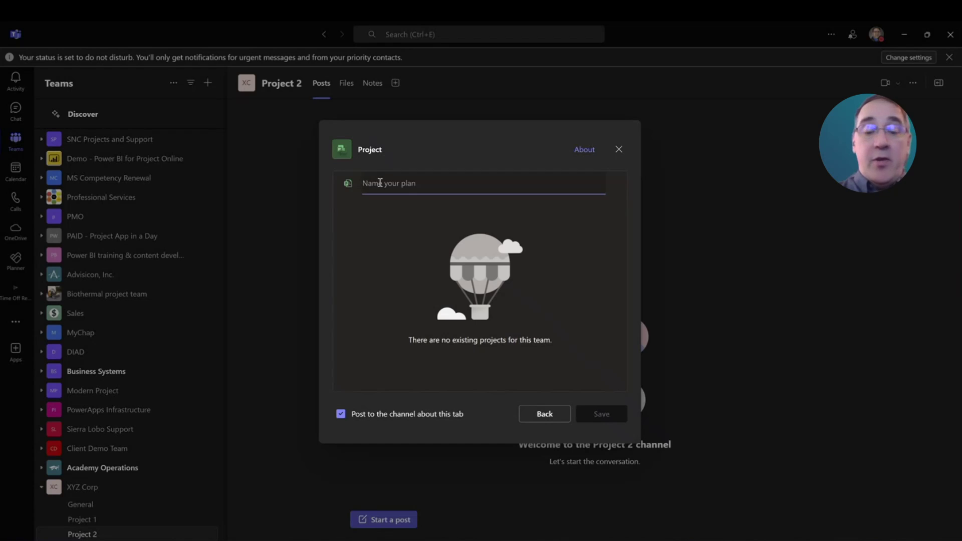
{"action": "type", "text": "Project 2 Project"}
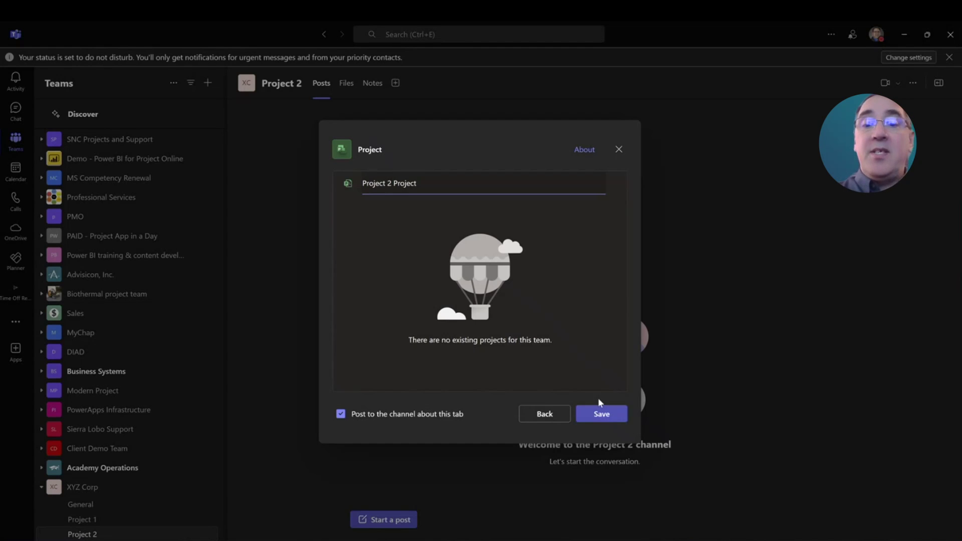
{"action": "left_click", "coordinate": [605, 412]}
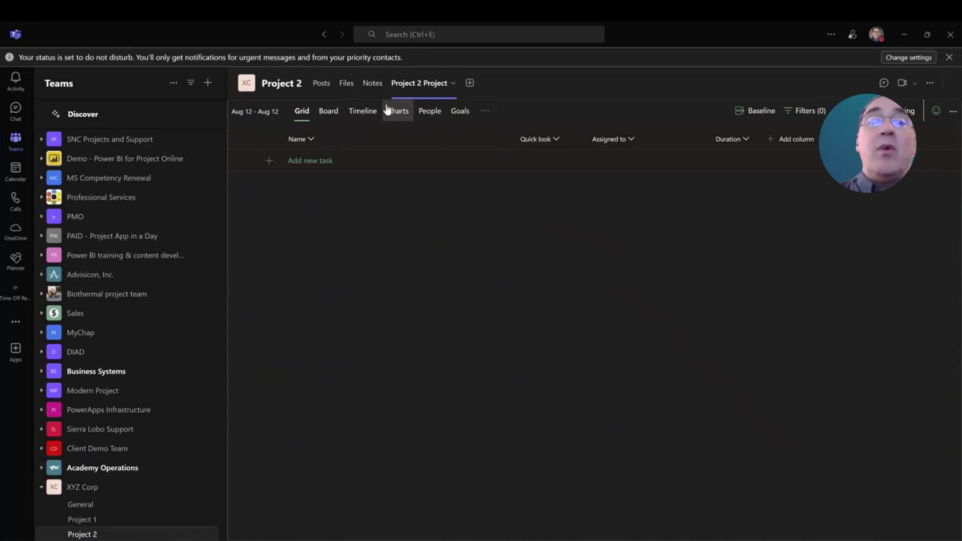
Examine the Goals and Assignments views of the Project 2 Project plan
{"action": "left_click", "coordinate": [460, 111]}
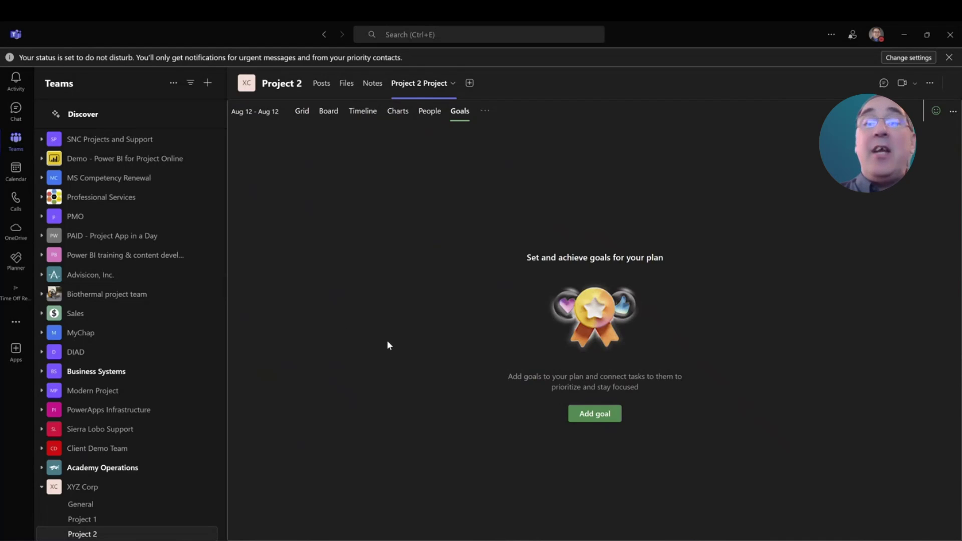
{"action": "left_click", "coordinate": [485, 111]}
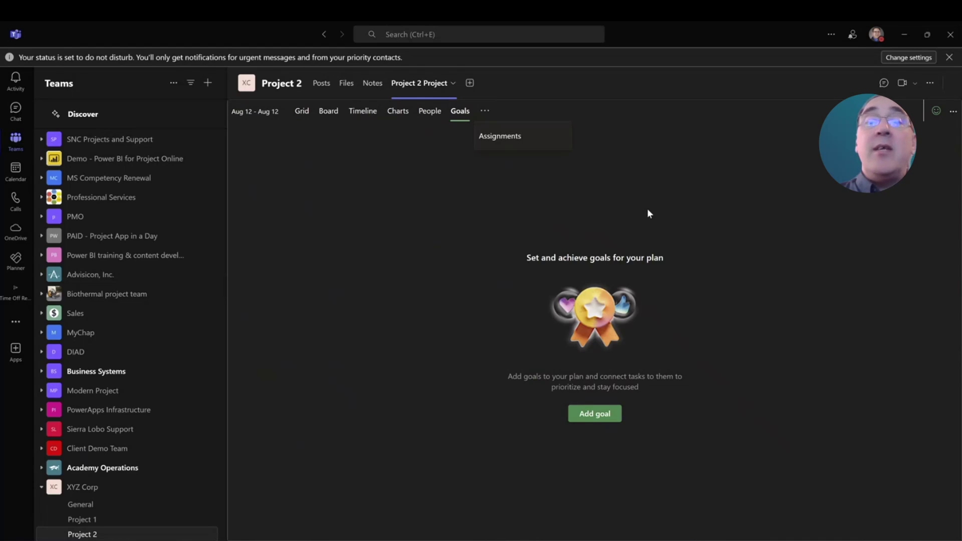
{"action": "left_click", "coordinate": [513, 142]}
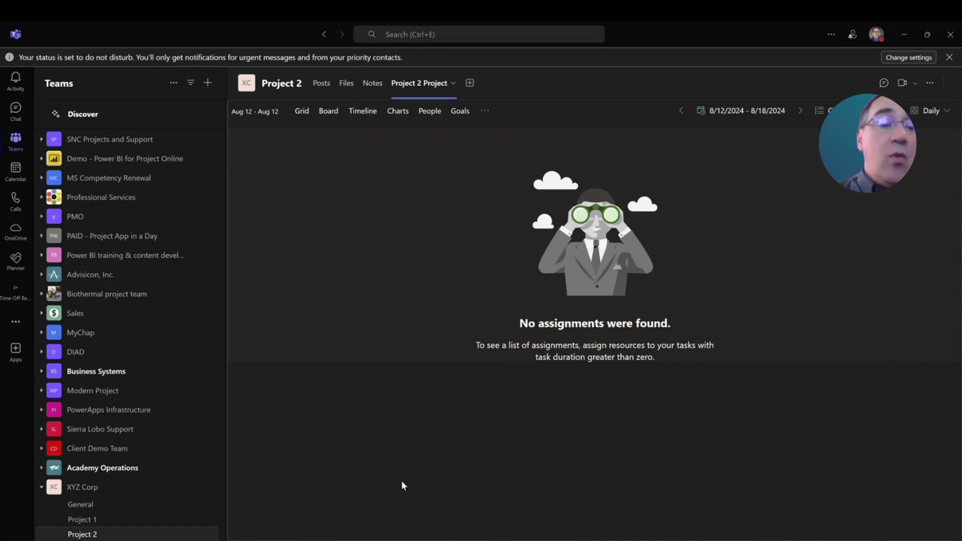
Browse the apps available as tabs for the Project 1 channel and search them for "mond" and "wrike", without adding any
{"action": "left_click", "coordinate": [82, 519]}
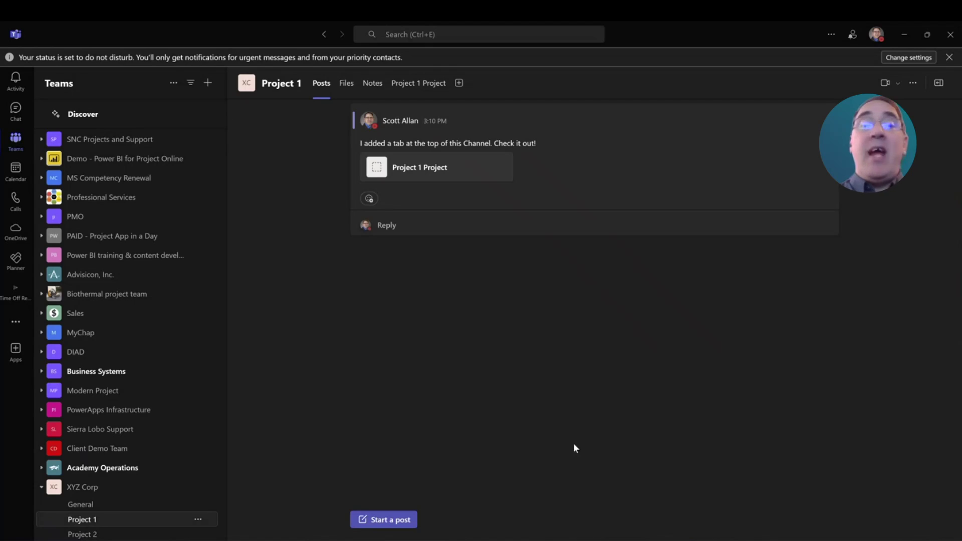
{"action": "left_click", "coordinate": [460, 83]}
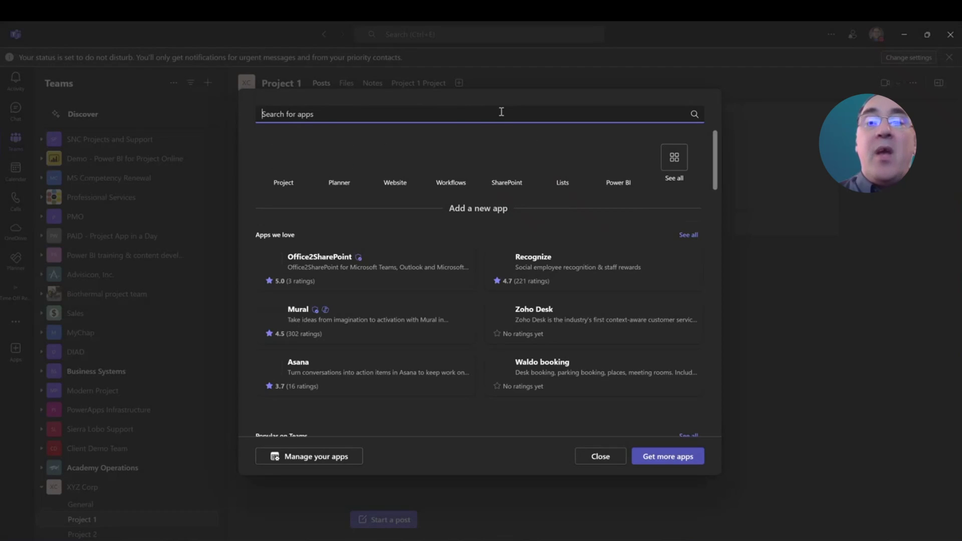
{"action": "scroll", "coordinate": [404, 377], "scroll_direction": "down", "scroll_amount": 4}
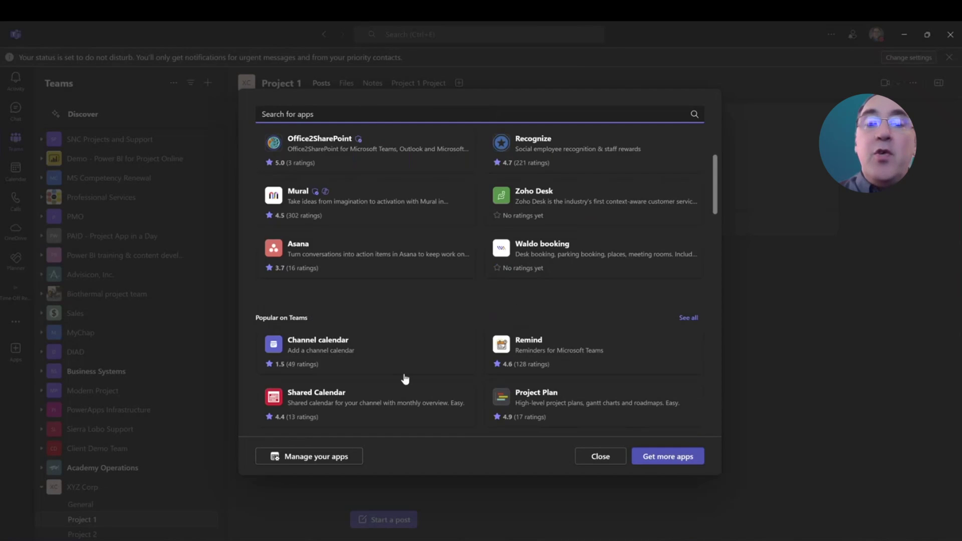
{"action": "scroll", "coordinate": [403, 378], "scroll_direction": "down", "scroll_amount": 3}
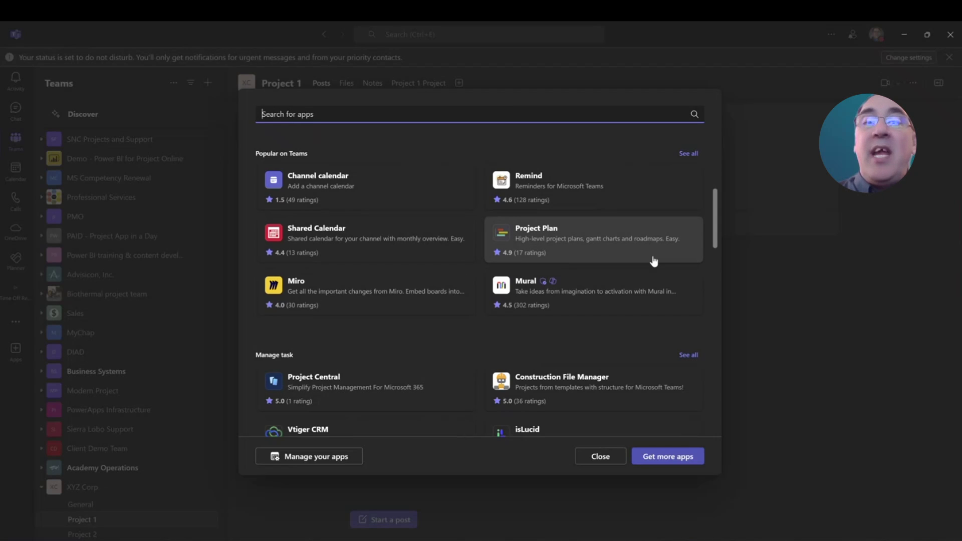
{"action": "scroll", "coordinate": [432, 270], "scroll_direction": "down", "scroll_amount": 3}
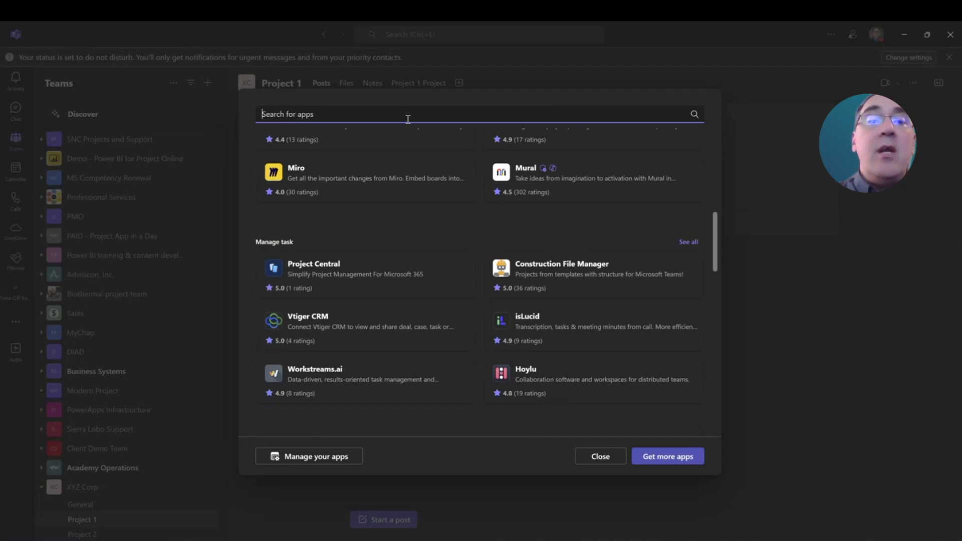
{"action": "type", "text": "mond"}
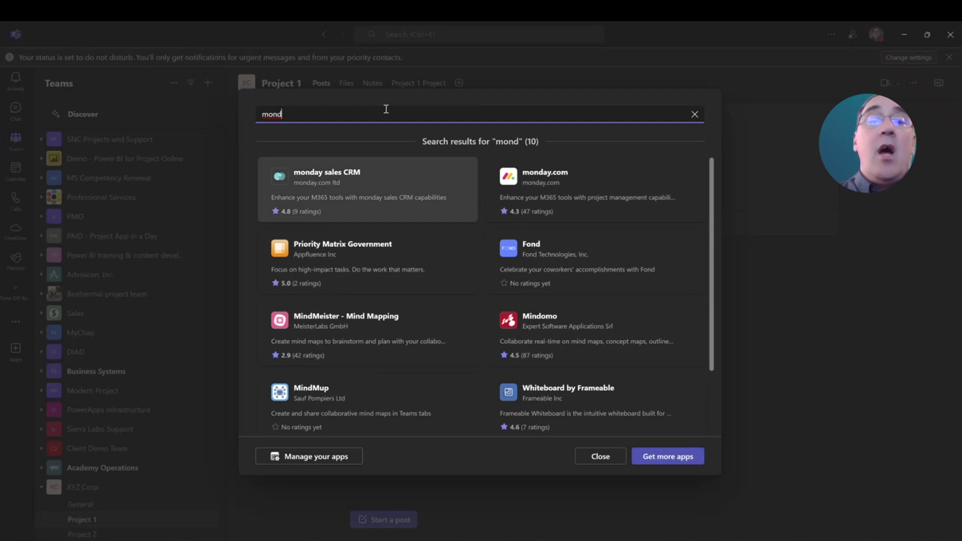
{"action": "double_click", "coordinate": [350, 111]}
{"action": "type", "text": "wrike"}
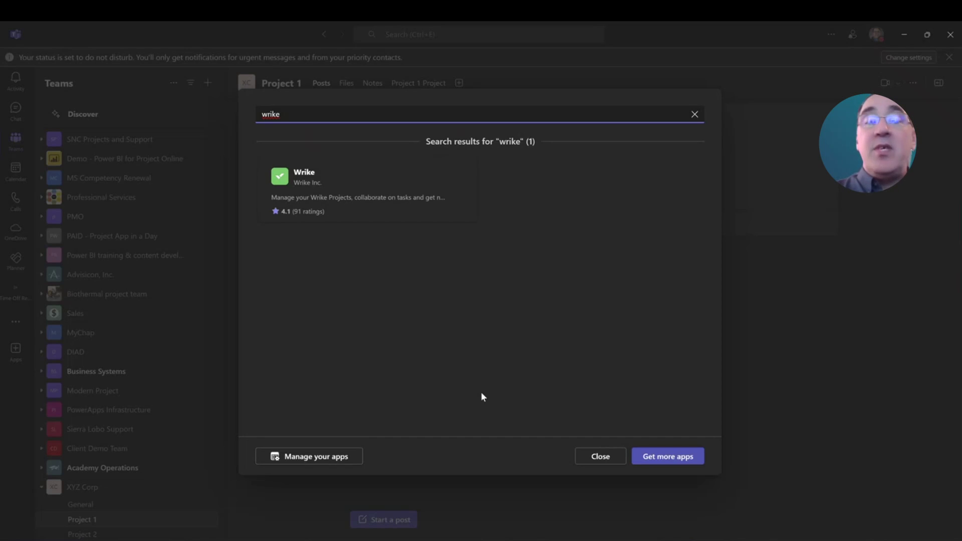
{"action": "left_click", "coordinate": [600, 455]}
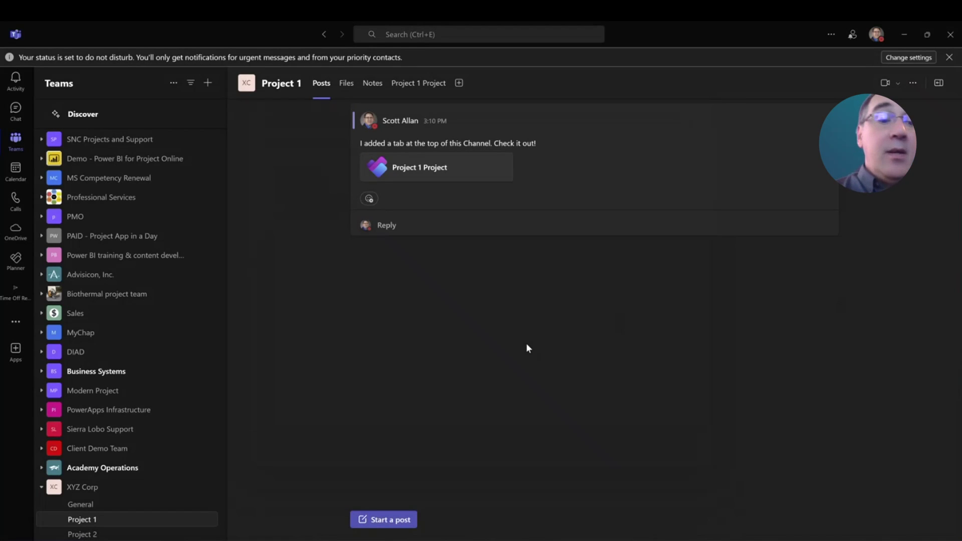